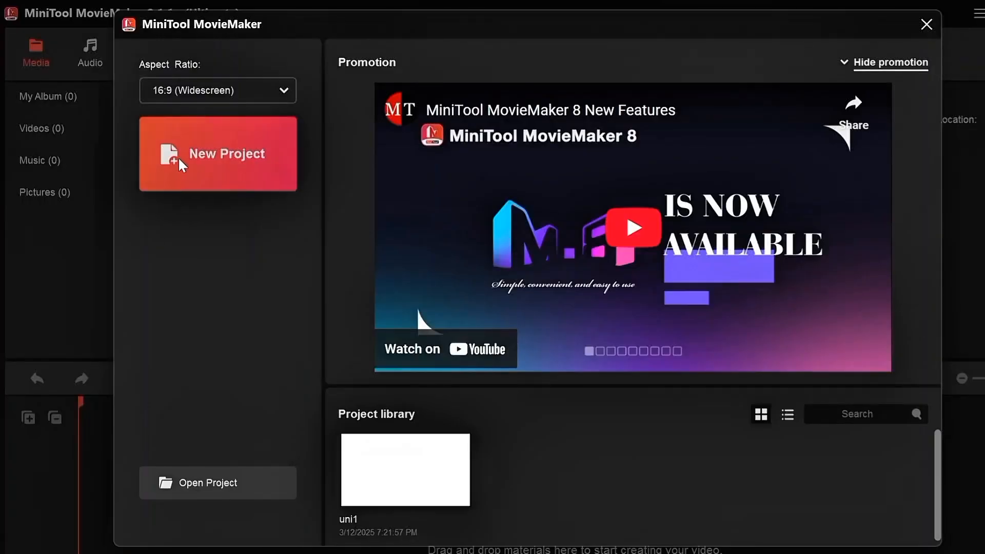
Create a new 16:9 project and import the video 4200196-hd_1920_1080_30fps from the Downloads folder.
{"action": "left_click", "coordinate": [179, 158]}
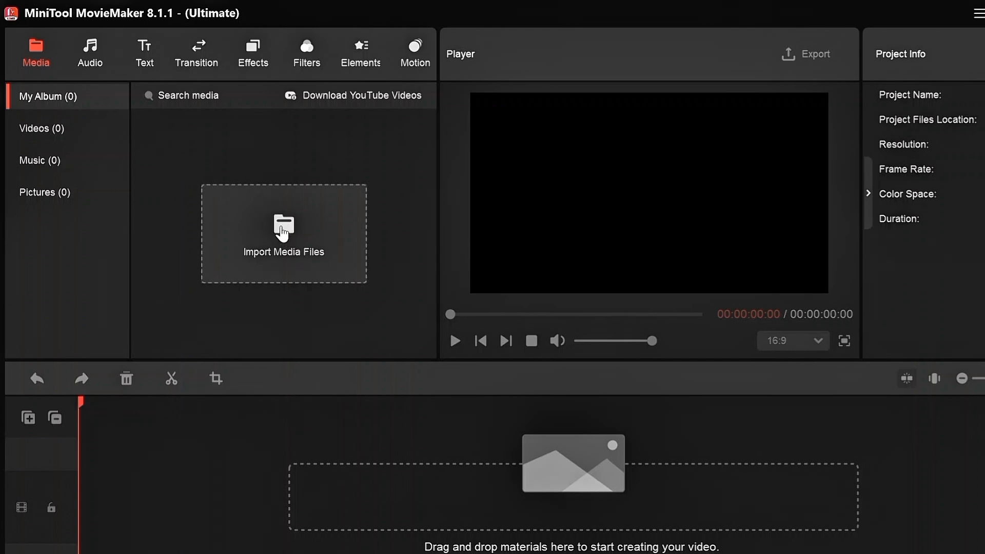
{"action": "left_click", "coordinate": [284, 233]}
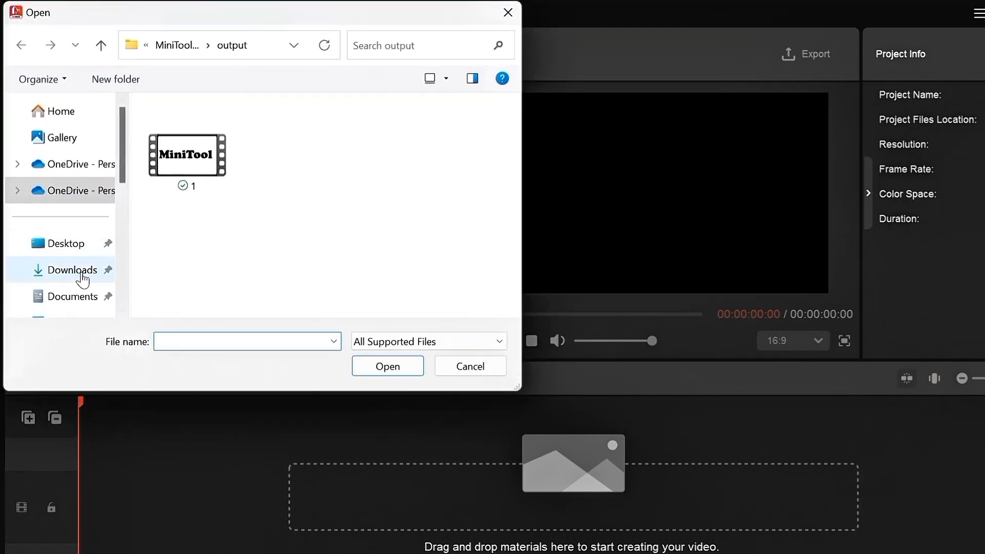
{"action": "left_click", "coordinate": [83, 280]}
{"action": "scroll", "coordinate": [226, 279], "scroll_direction": "down", "scroll_amount": 2}
{"action": "left_click", "coordinate": [228, 270]}
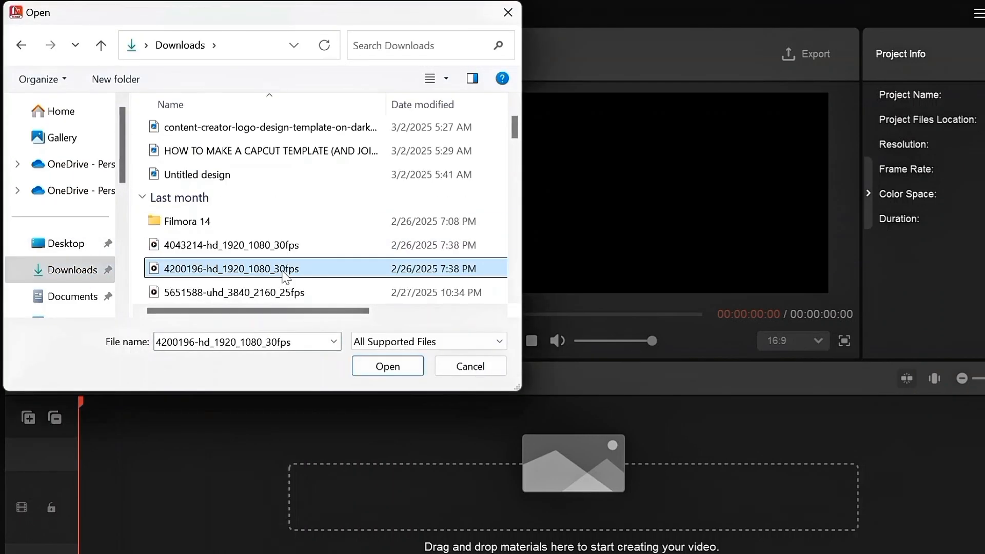
{"action": "left_click", "coordinate": [386, 370]}
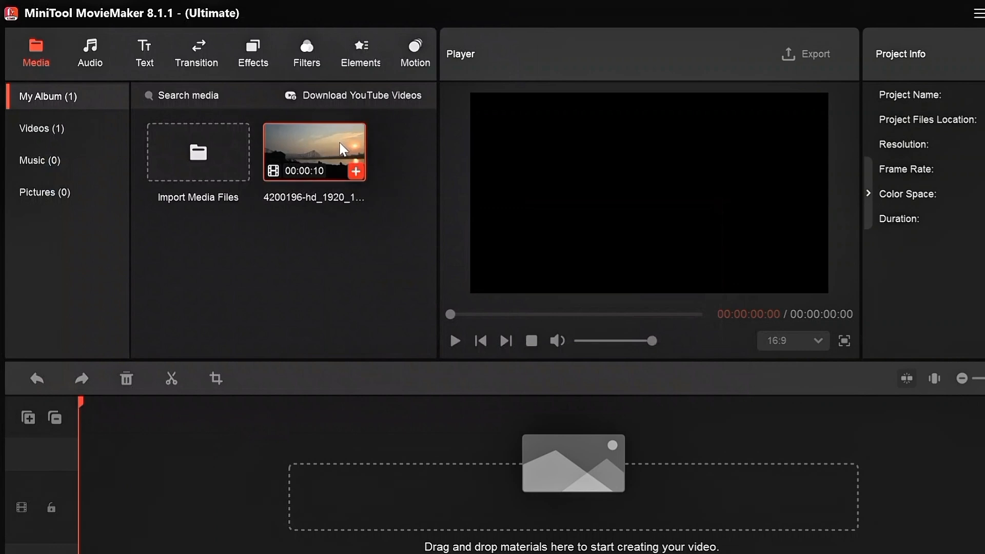
Place the imported video clip at the start of the timeline's video track.
{"action": "left_click_drag", "start_coordinate": [346, 156], "coordinate": [81, 503]}
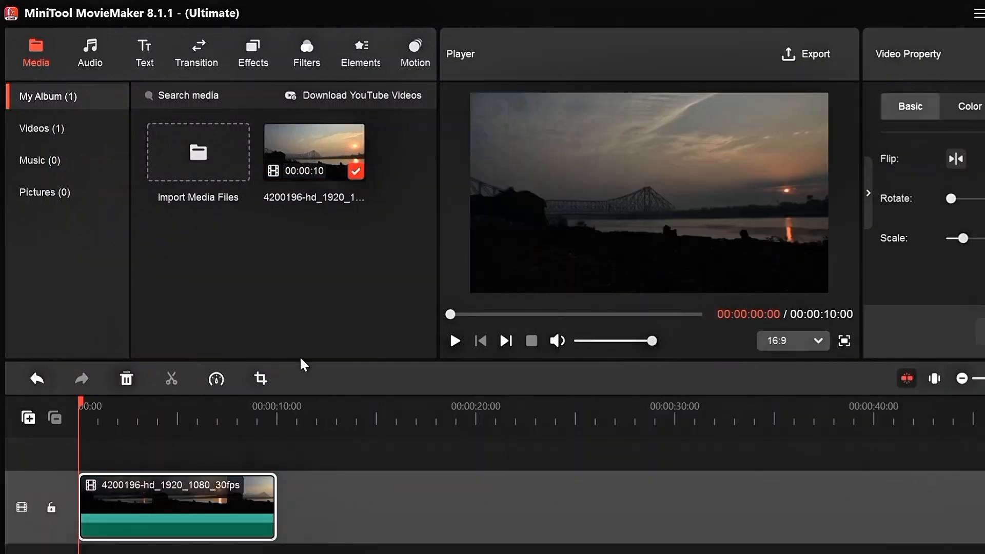
{"action": "left_click", "coordinate": [152, 458]}
Search the built-in audio library for "calm" and browse its music categories.
{"action": "left_click", "coordinate": [91, 61]}
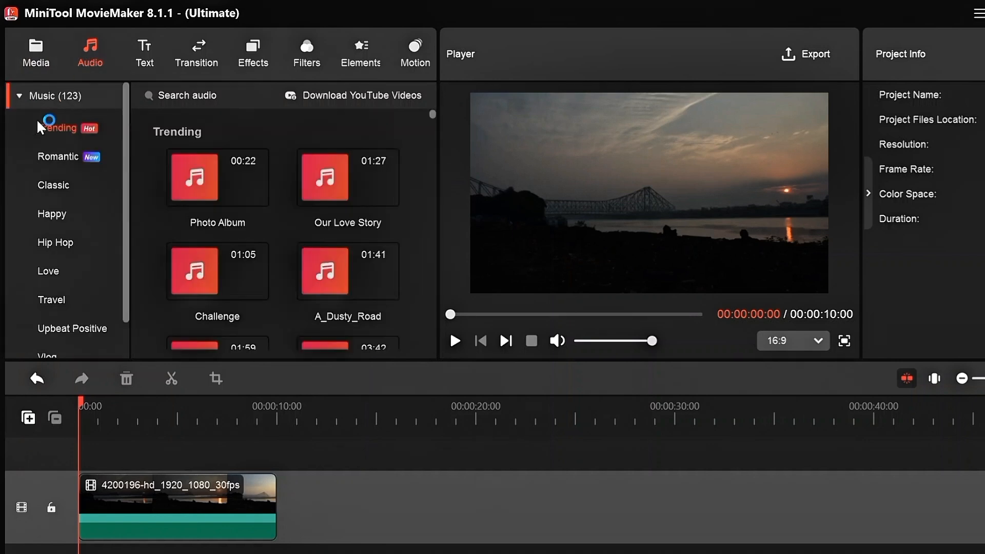
{"action": "left_click", "coordinate": [150, 96]}
{"action": "type", "text": "calm"}
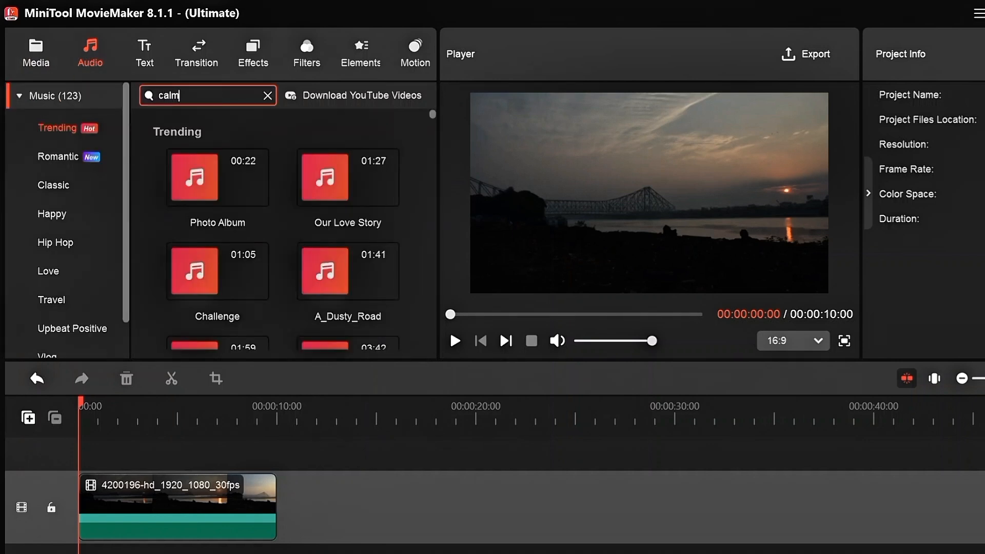
{"action": "key", "text": "Return"}
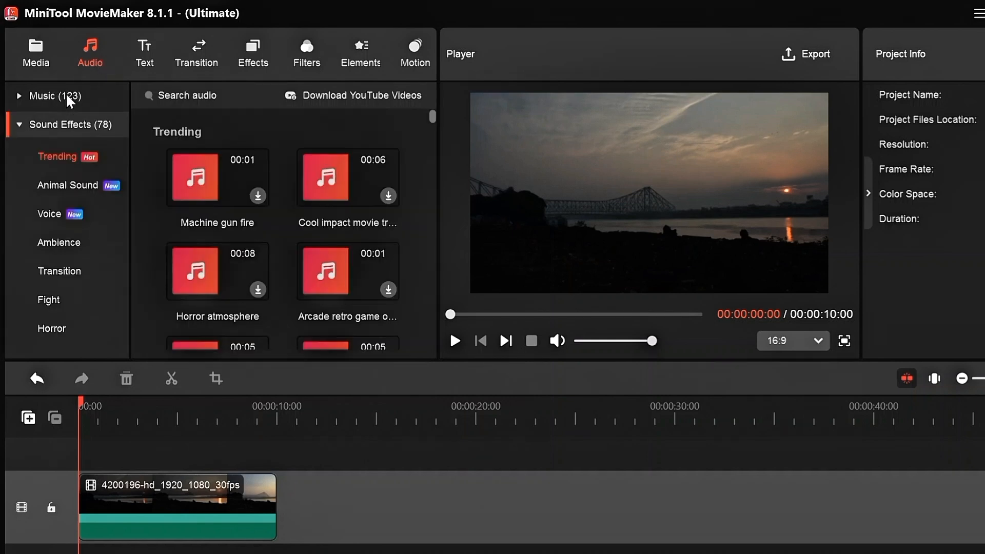
{"action": "left_click", "coordinate": [44, 98]}
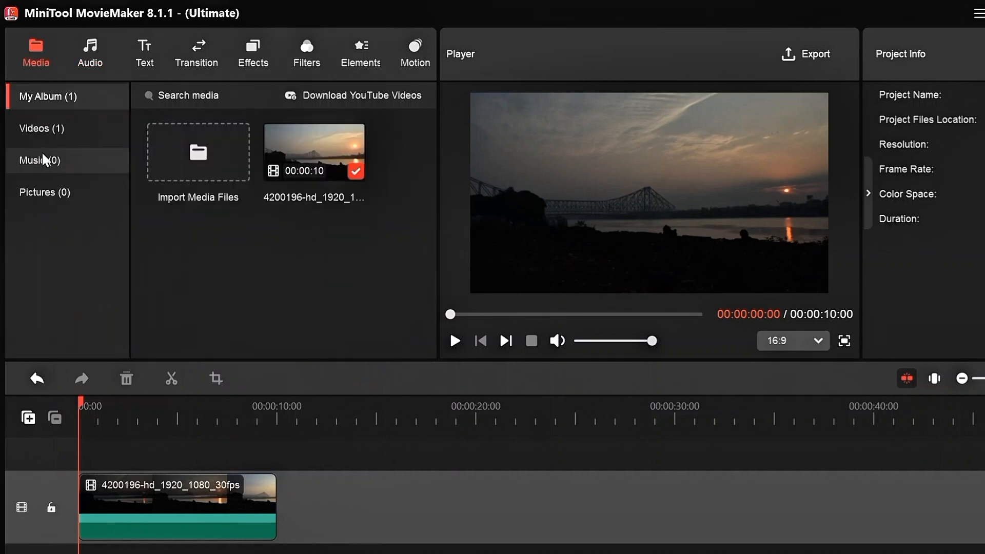
Import the music file please-calm-my-mind-125566 from the Downloads folder into the project's media.
{"action": "left_click", "coordinate": [45, 161]}
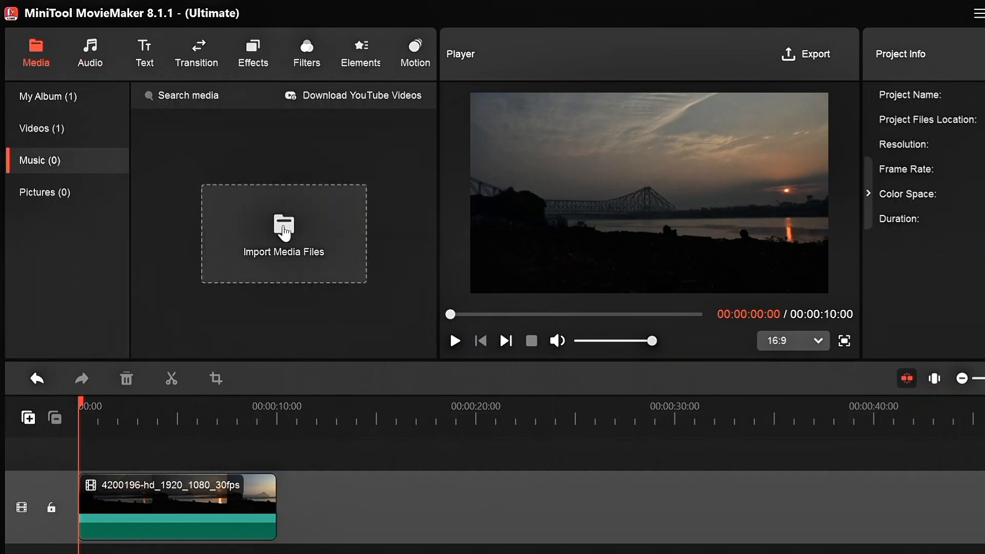
{"action": "left_click", "coordinate": [285, 228]}
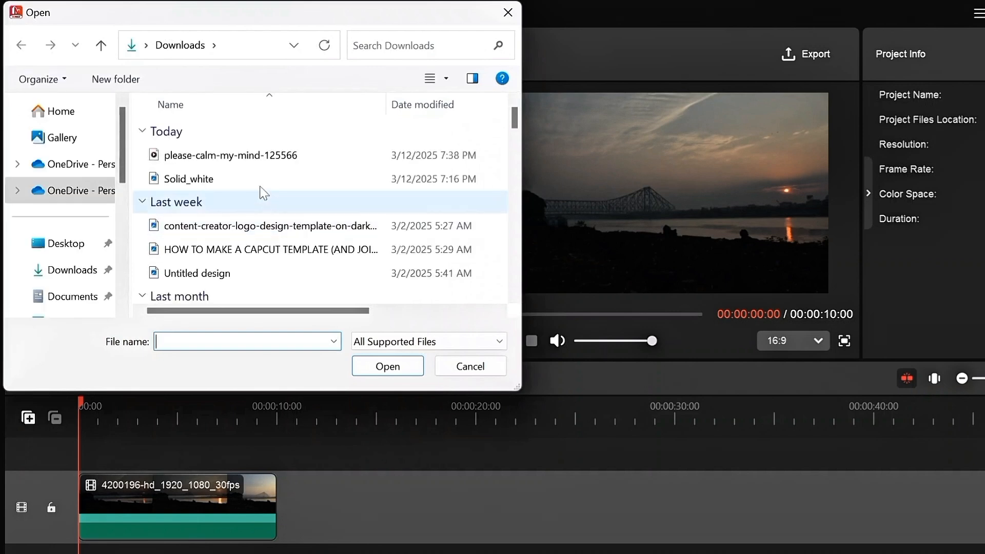
{"action": "left_click", "coordinate": [250, 159]}
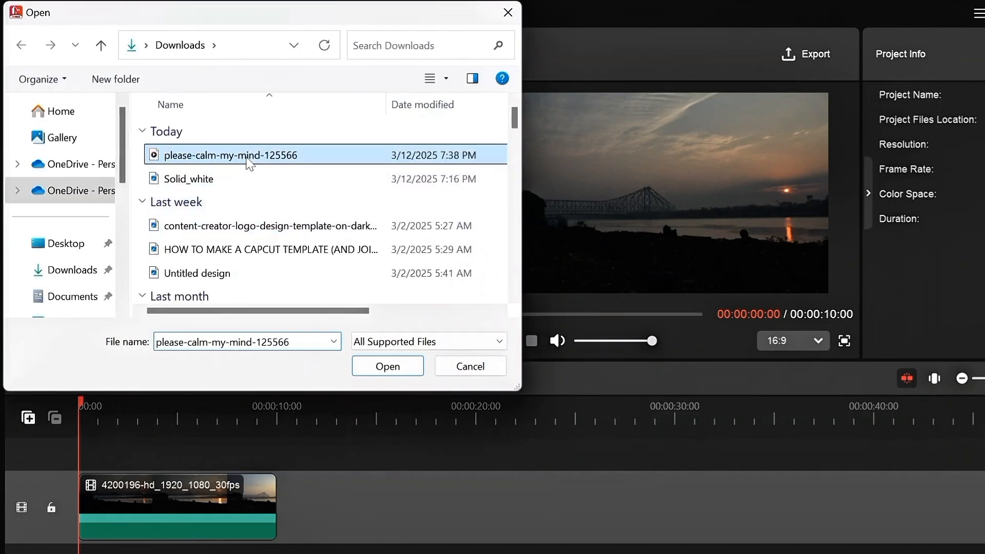
{"action": "left_click", "coordinate": [394, 372]}
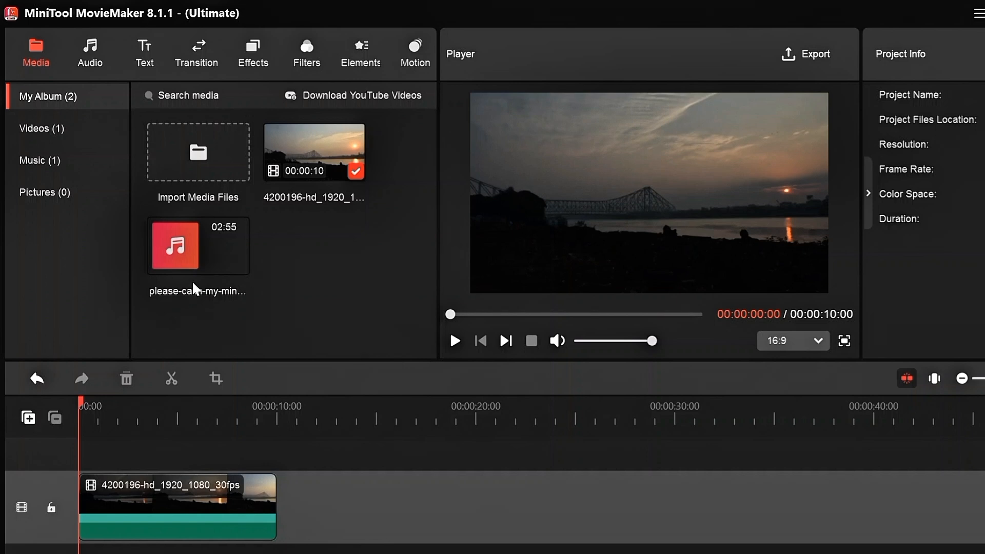
Place the imported music at the start of the timeline and trim its end to match the video clip.
{"action": "left_click_drag", "start_coordinate": [203, 247], "coordinate": [87, 435]}
{"action": "left_click_drag", "start_coordinate": [309, 536], "coordinate": [287, 537]}
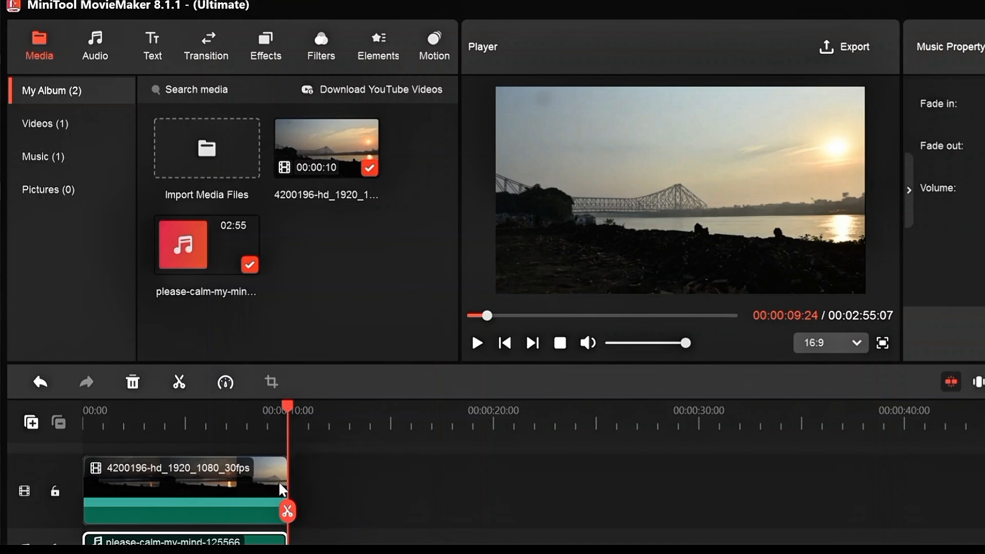
{"action": "left_click", "coordinate": [297, 518]}
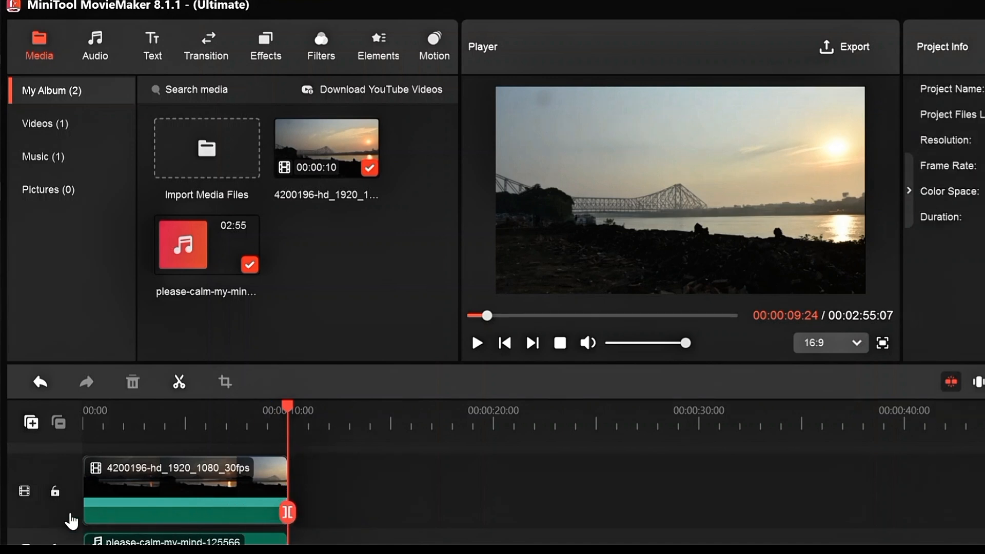
{"action": "left_click", "coordinate": [172, 543]}
Return the playhead to the start and apply the Black in effect to the video clip.
{"action": "left_click_drag", "start_coordinate": [288, 408], "coordinate": [53, 445]}
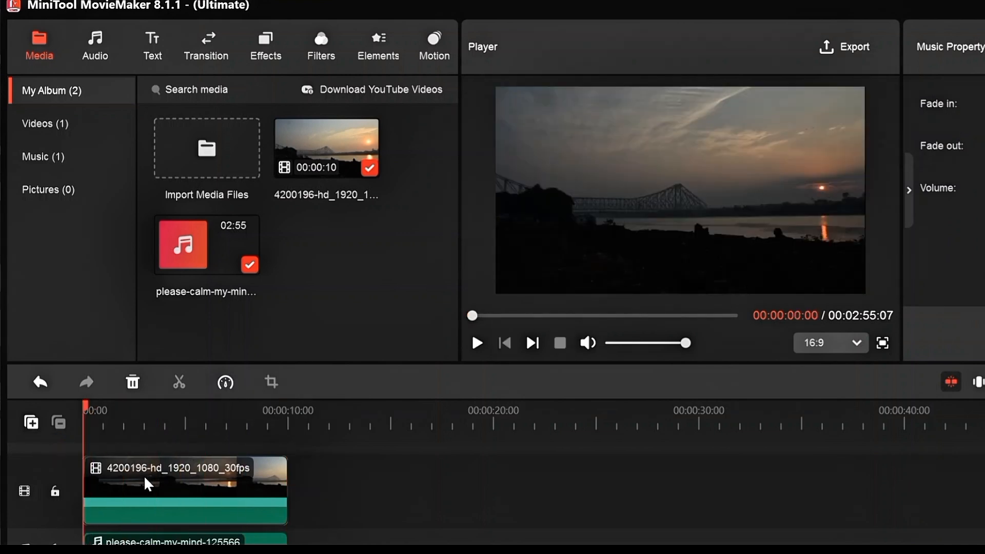
{"action": "left_click", "coordinate": [134, 490]}
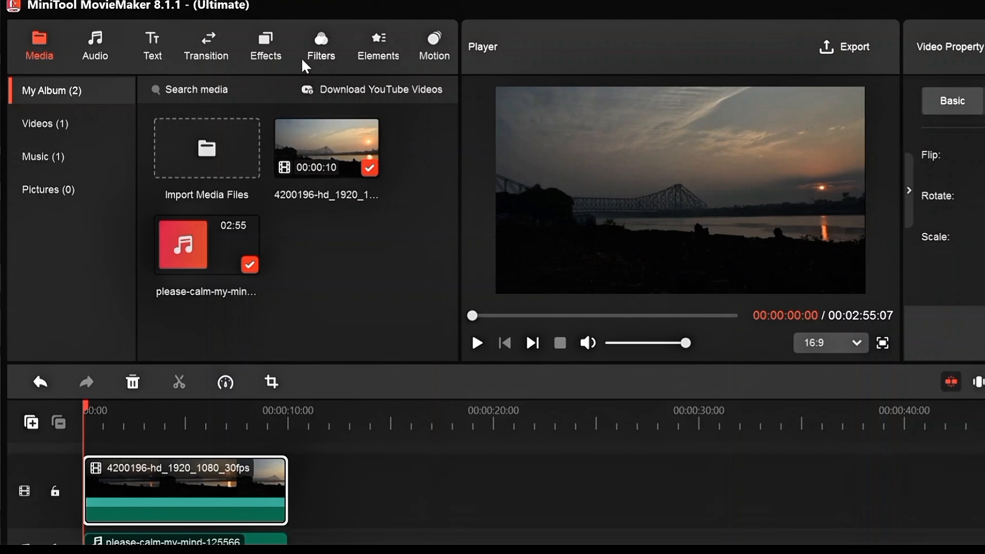
{"action": "left_click", "coordinate": [267, 51]}
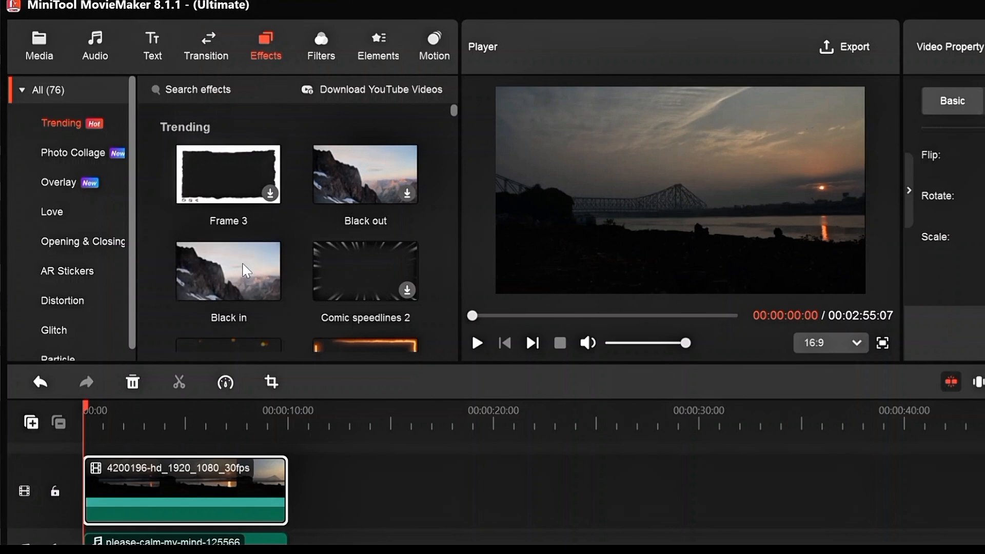
{"action": "mouse_move", "coordinate": [235, 280]}
{"action": "left_mouse_down"}
{"action": "mouse_move", "coordinate": [97, 442]}
{"action": "mouse_move", "coordinate": [99, 459]}
{"action": "left_mouse_up"}
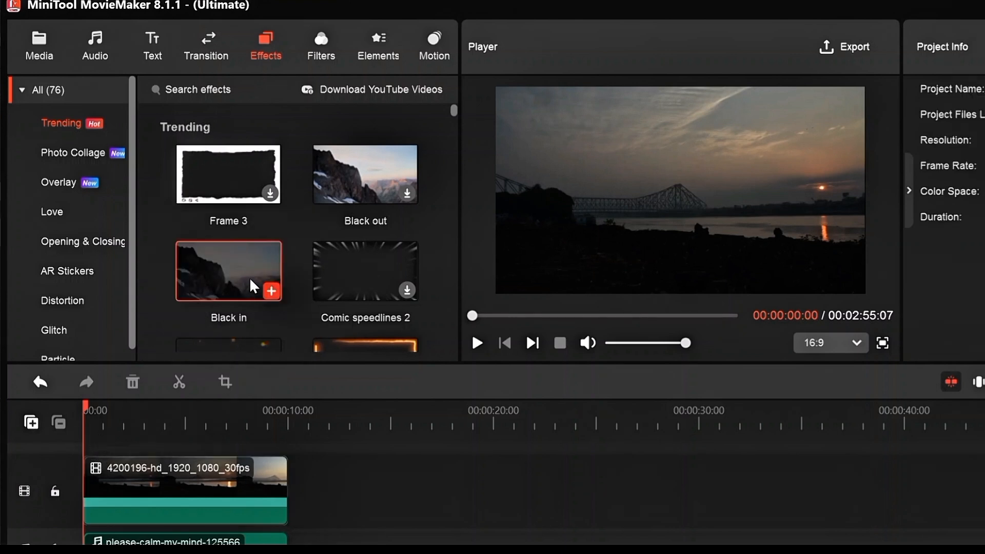
{"action": "left_click_drag", "start_coordinate": [253, 286], "coordinate": [84, 468]}
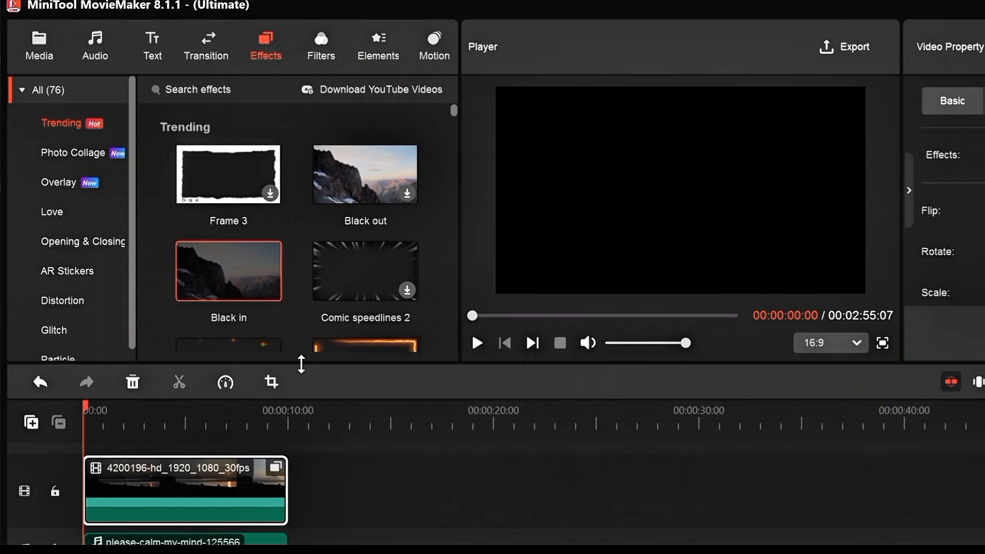
{"action": "left_click", "coordinate": [387, 464]}
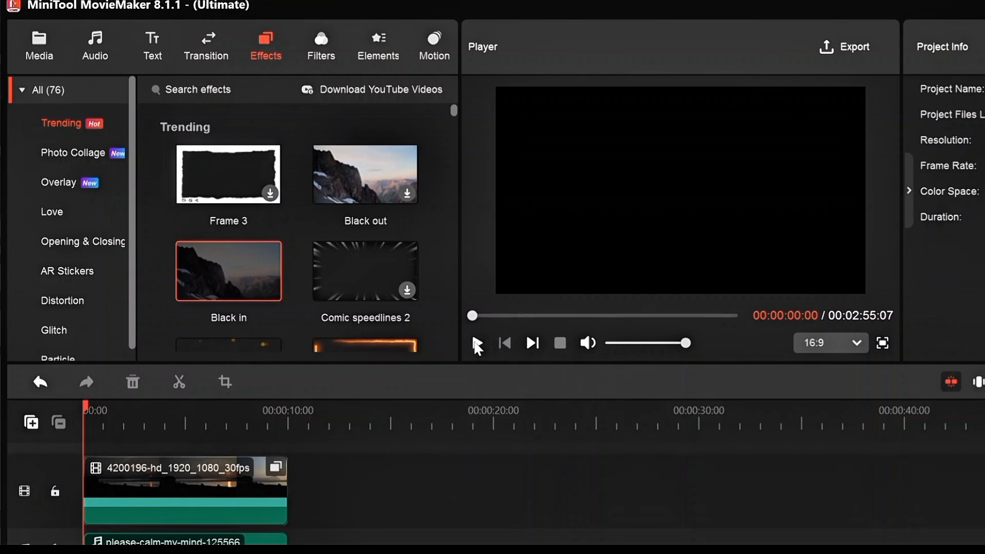
Preview the opening seconds with the Black in effect, and undo the last edit.
{"action": "left_click", "coordinate": [477, 345]}
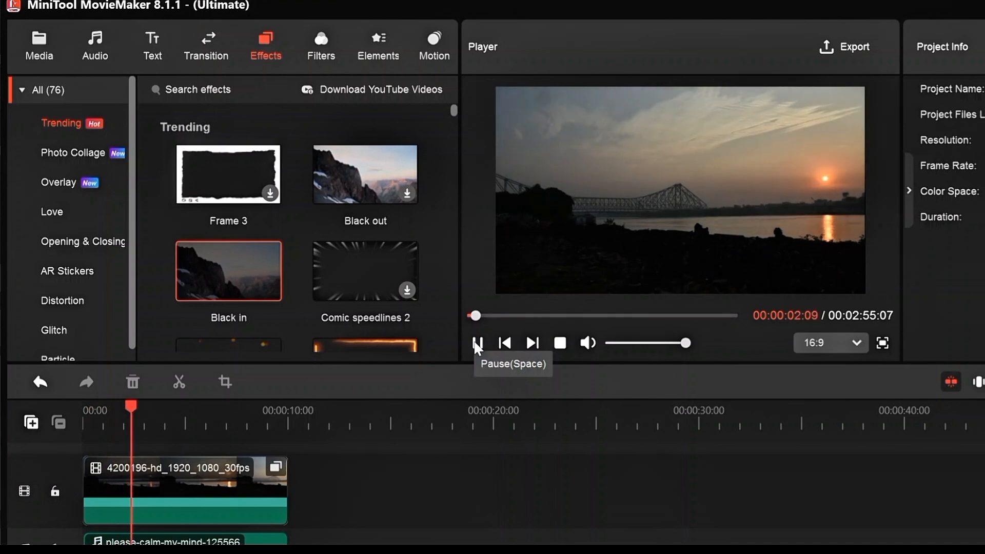
{"action": "left_click", "coordinate": [477, 344]}
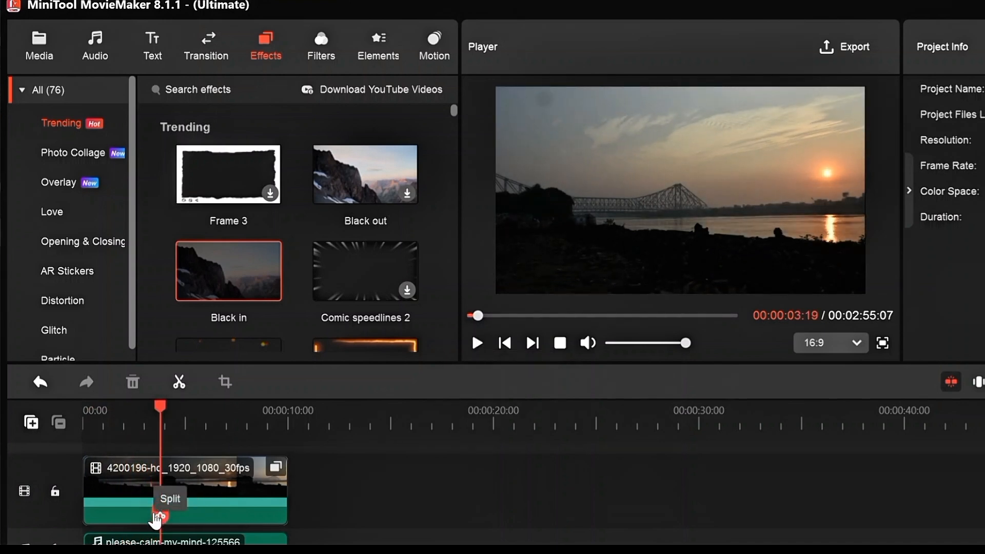
{"action": "key", "text": "ctrl+z"}
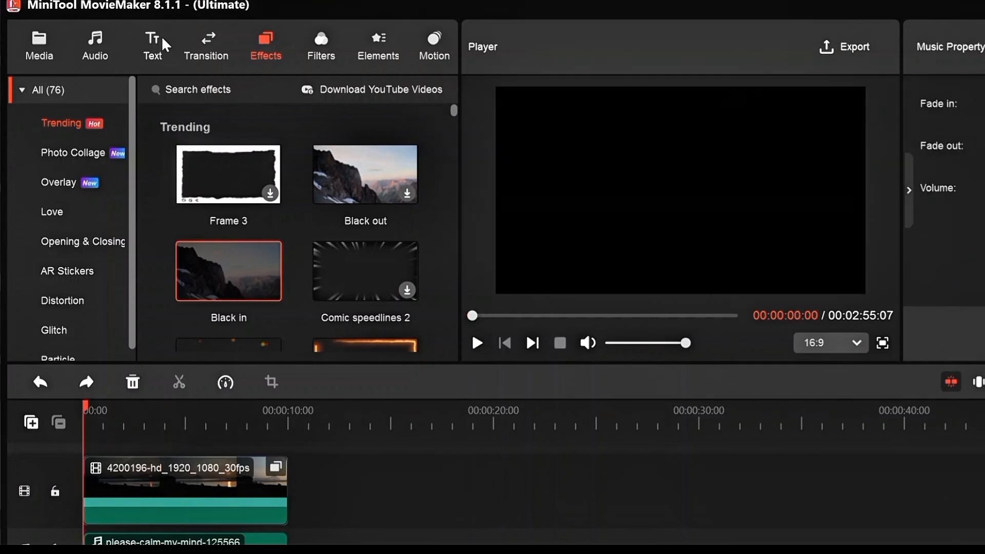
Add a Caption5 title above the video spanning the whole clip and change its text to "MiniTool".
{"action": "left_click", "coordinate": [153, 46]}
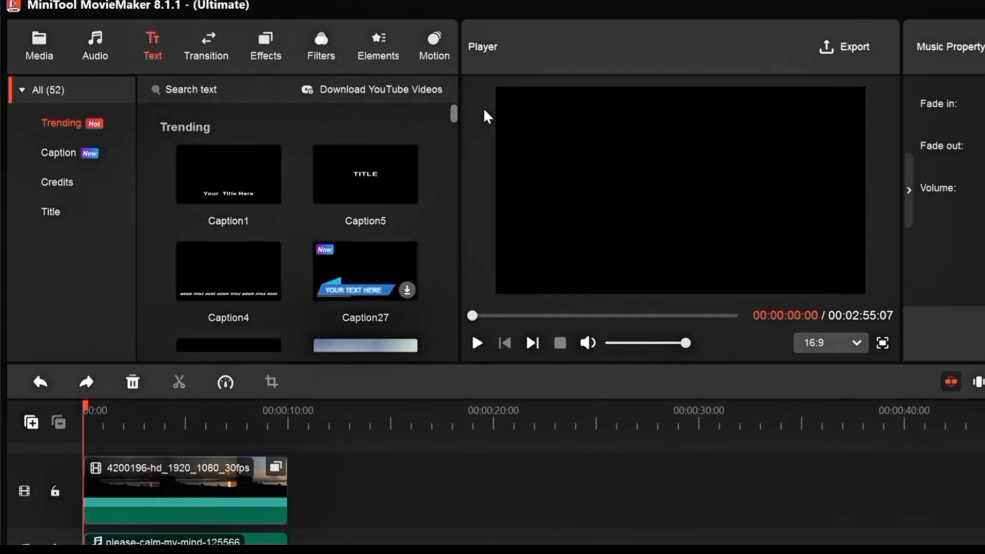
{"action": "left_click_drag", "start_coordinate": [363, 176], "coordinate": [293, 454]}
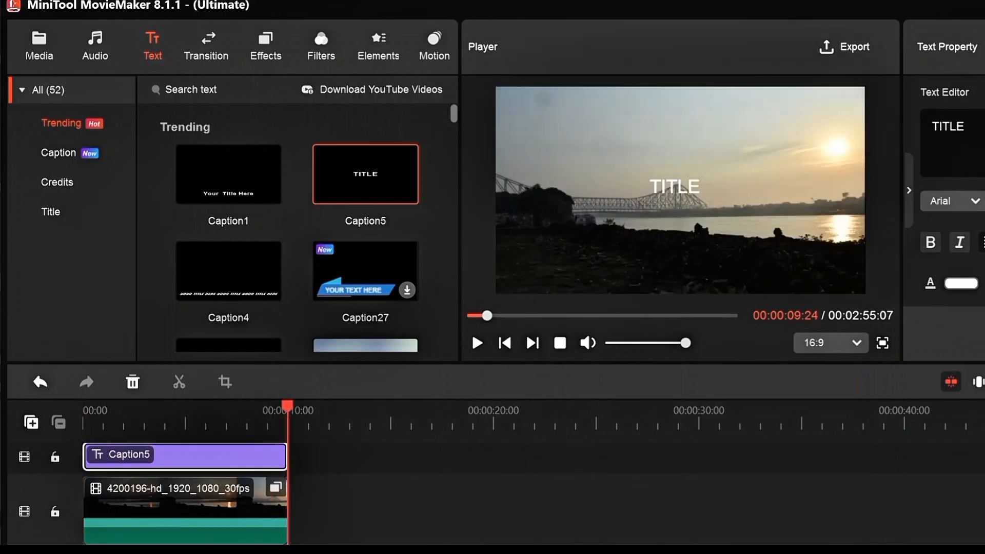
{"action": "left_click", "coordinate": [965, 126]}
{"action": "key", "text": "BackSpace"}
{"action": "key", "text": "BackSpace"}
{"action": "key", "text": "BackSpace"}
{"action": "key", "text": "BackSpace"}
{"action": "key", "text": "BackSpace"}
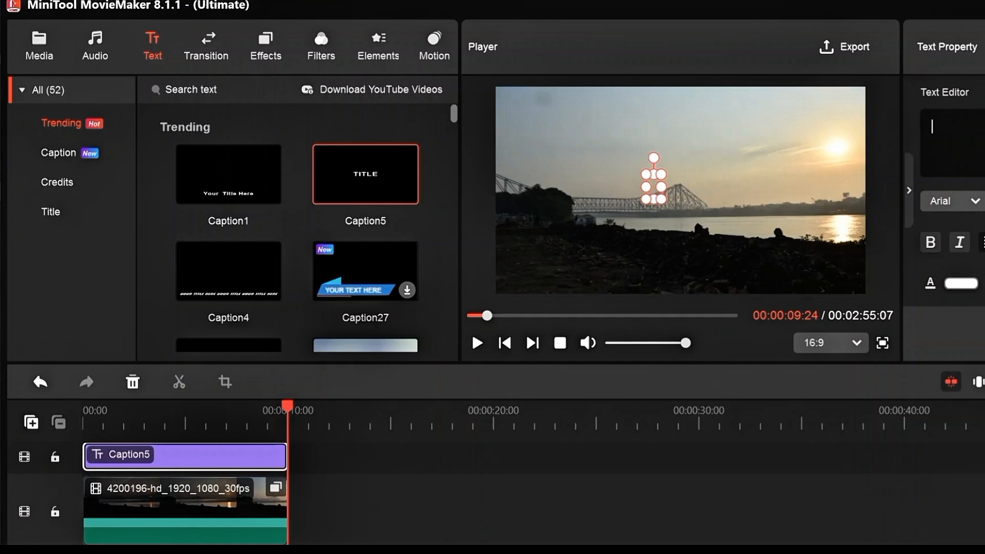
{"action": "type", "text": "Min"}
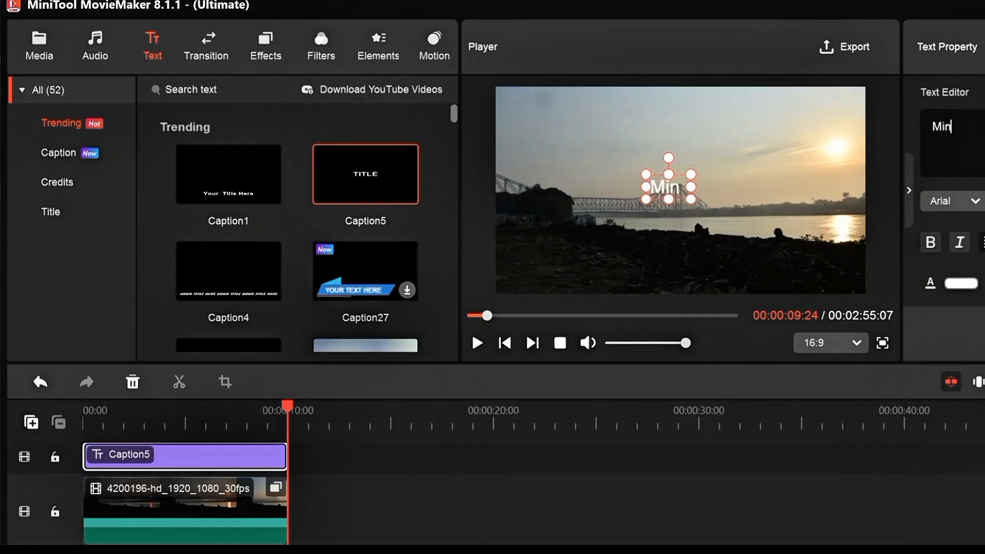
{"action": "type", "text": "iTool"}
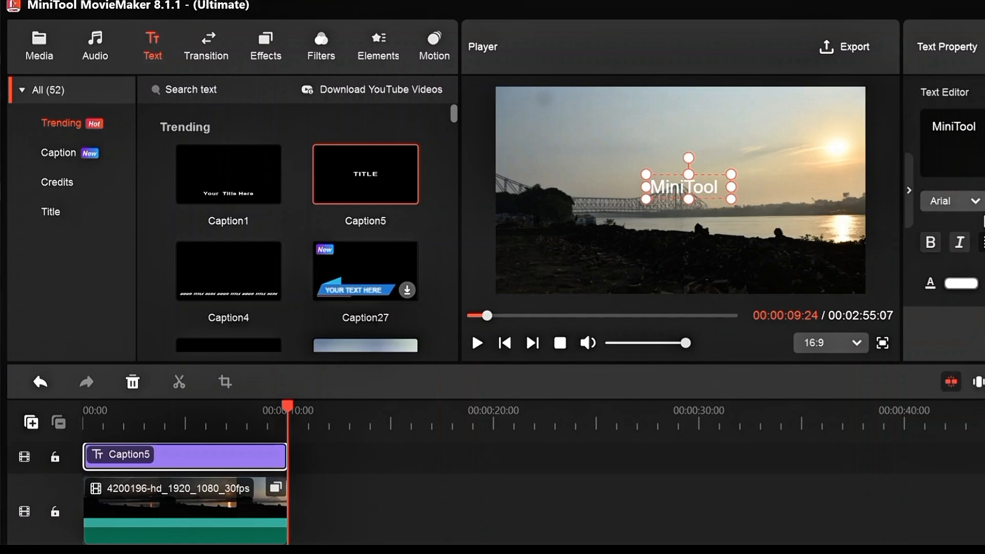
Set the MiniTool title's font to Arial Rounded and enlarge the title around the middle of the frame.
{"action": "left_click", "coordinate": [976, 201]}
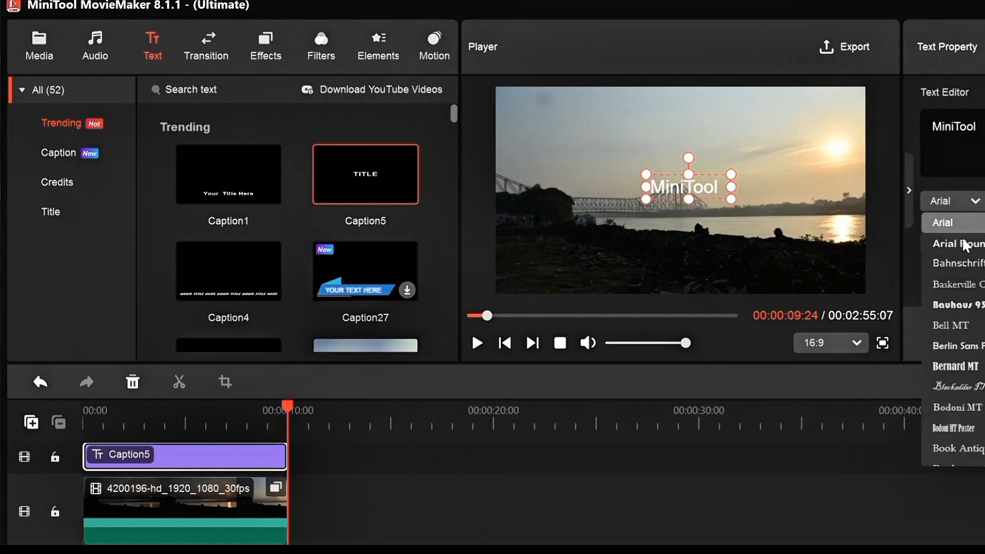
{"action": "left_click", "coordinate": [965, 245]}
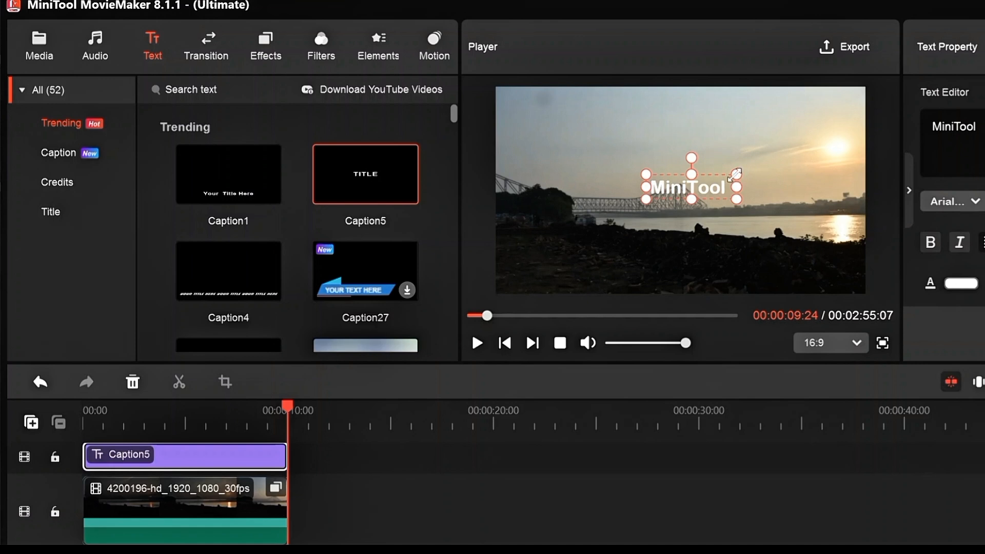
{"action": "left_click_drag", "start_coordinate": [736, 174], "coordinate": [817, 145]}
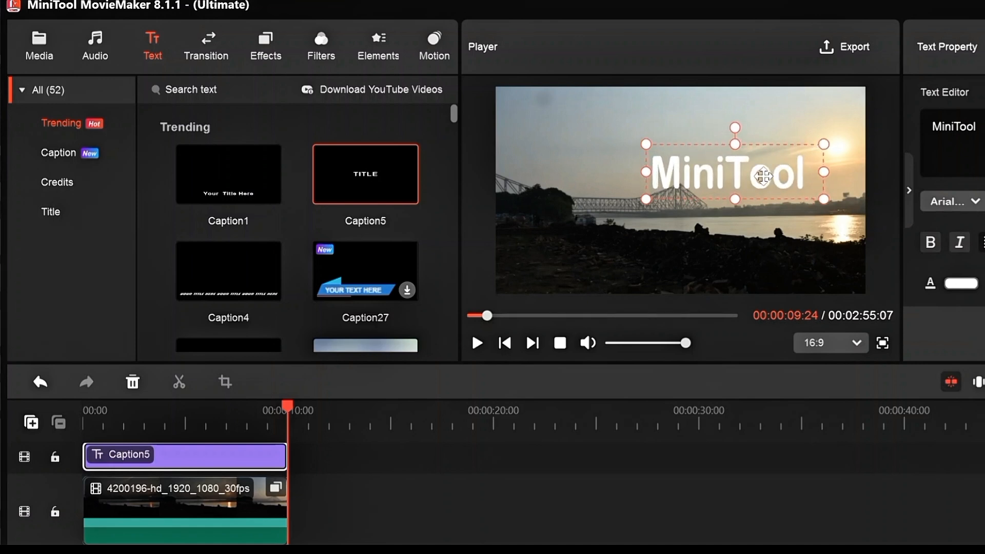
{"action": "left_click_drag", "start_coordinate": [759, 178], "coordinate": [699, 189]}
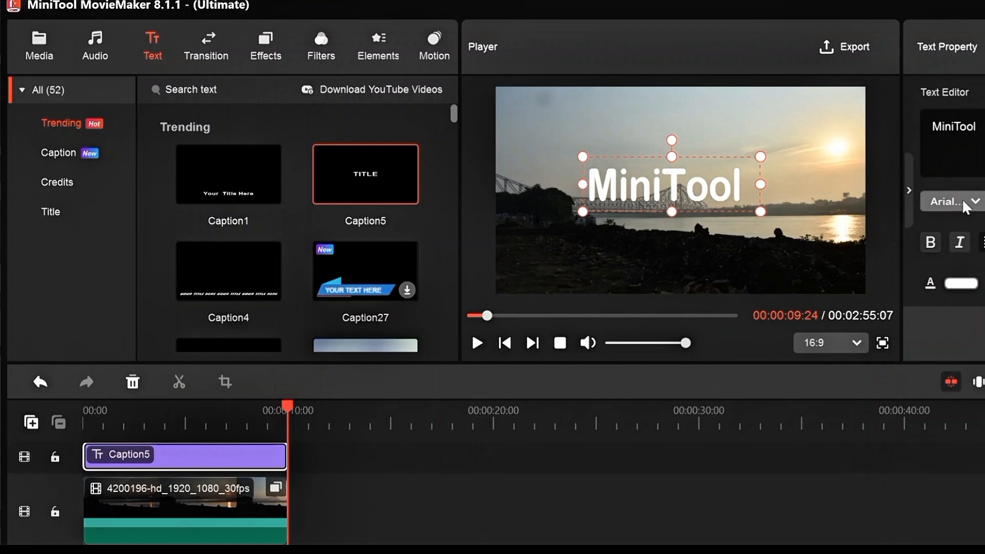
Change the MiniTool title's font to Berlin Sans.
{"action": "left_click", "coordinate": [976, 203]}
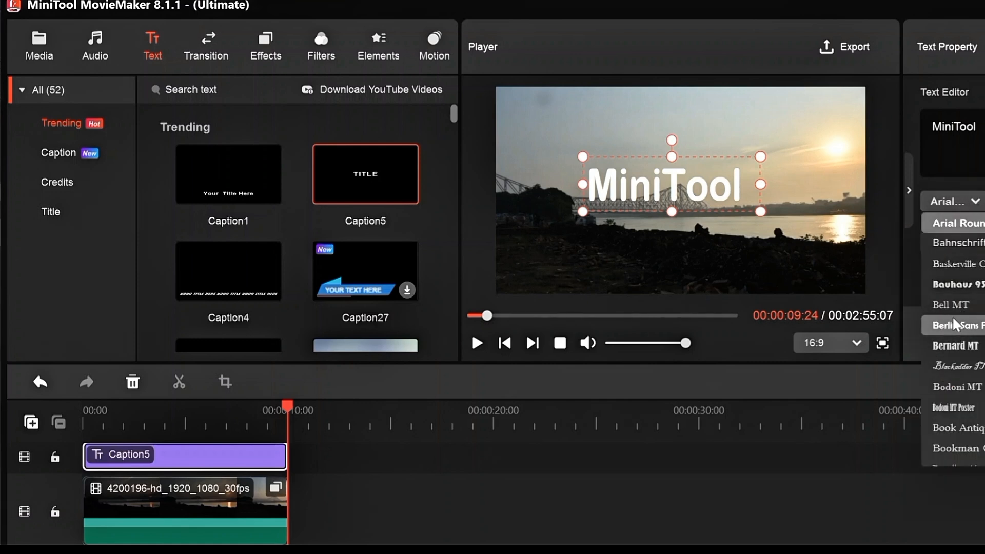
{"action": "left_click", "coordinate": [956, 325]}
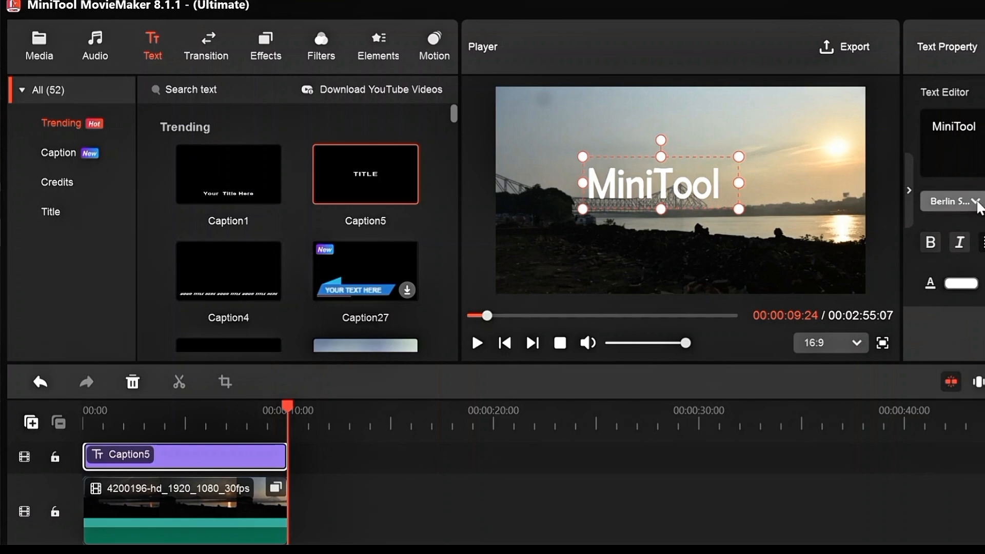
Set the MiniTool title's font to Britannic and enlarge the title across the middle of the frame.
{"action": "left_click", "coordinate": [975, 201]}
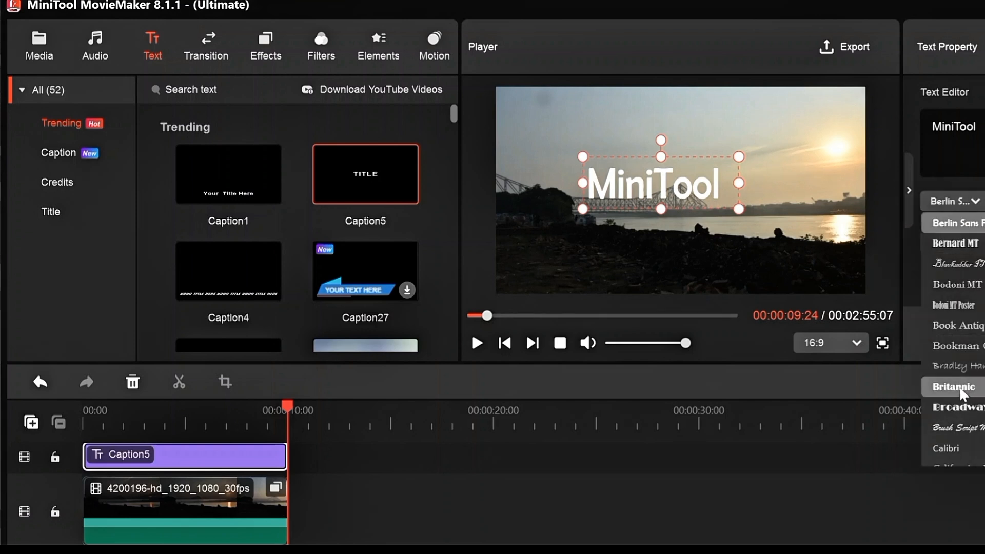
{"action": "left_click", "coordinate": [961, 390]}
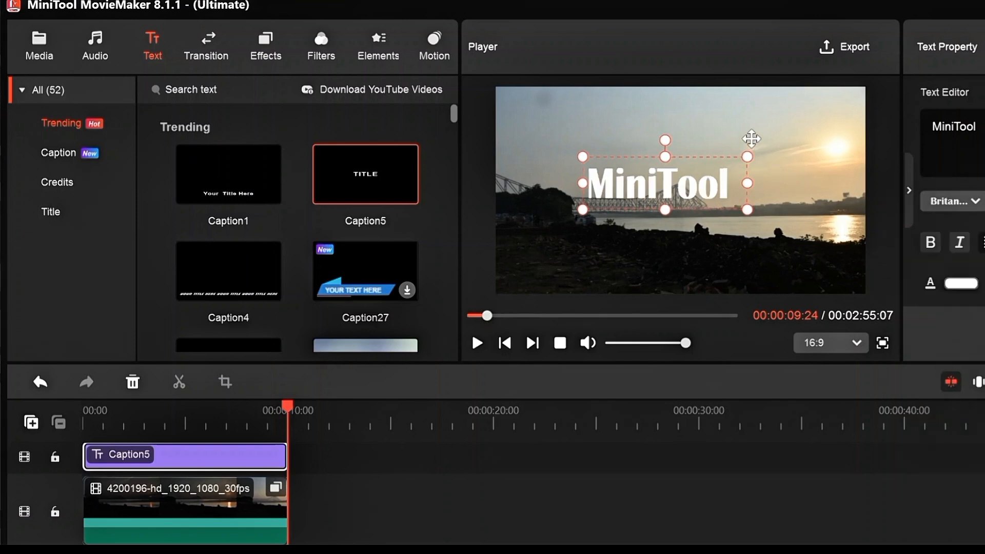
{"action": "left_click_drag", "start_coordinate": [747, 157], "coordinate": [819, 132]}
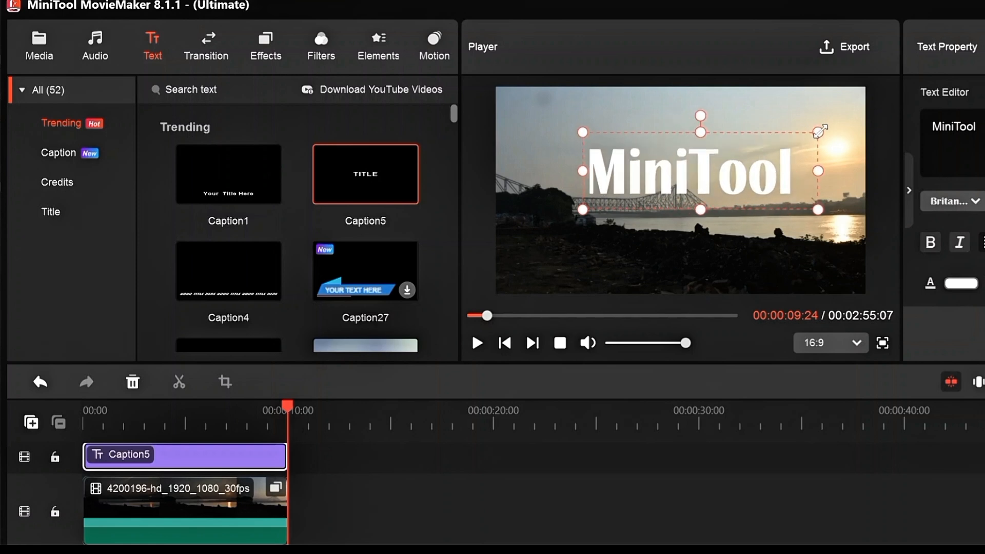
Reposition the enlarged MiniTool title so that it sits centred in the frame.
{"action": "left_click_drag", "start_coordinate": [706, 163], "coordinate": [714, 143]}
{"action": "left_click", "coordinate": [728, 134]}
{"action": "left_click_drag", "start_coordinate": [672, 191], "coordinate": [682, 193]}
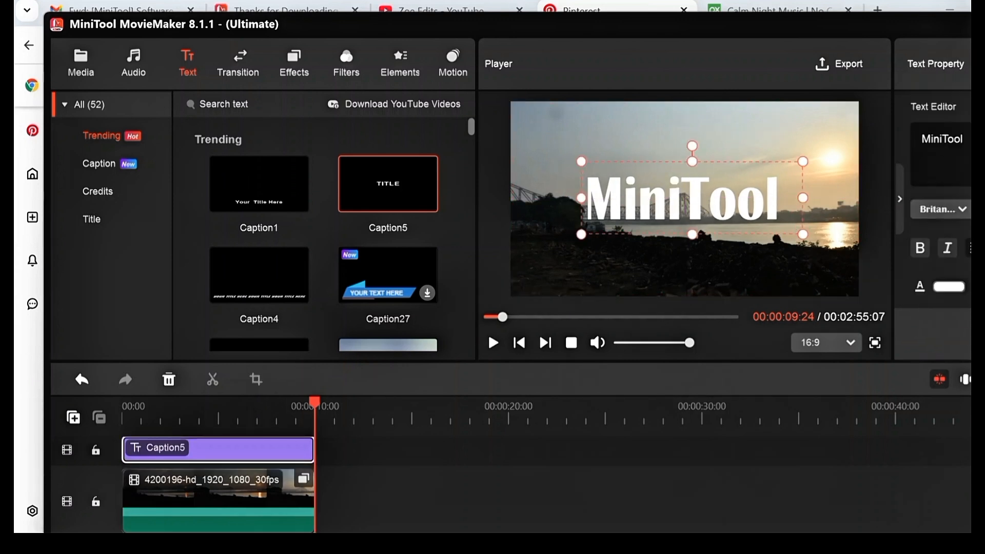
{"action": "left_click", "coordinate": [723, 257]}
{"action": "left_click", "coordinate": [717, 200]}
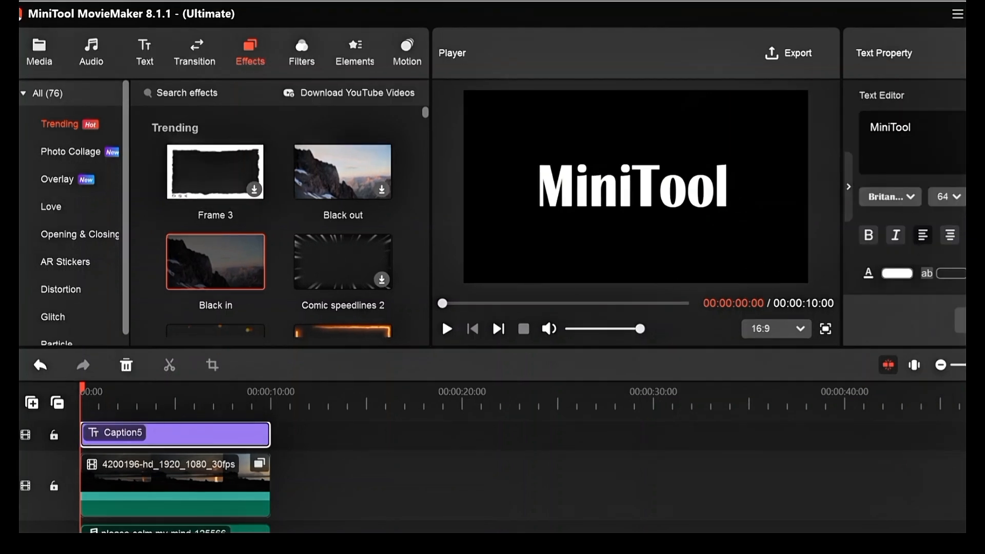
{"action": "scroll", "coordinate": [913, 187], "scroll_direction": "down", "scroll_amount": 1}
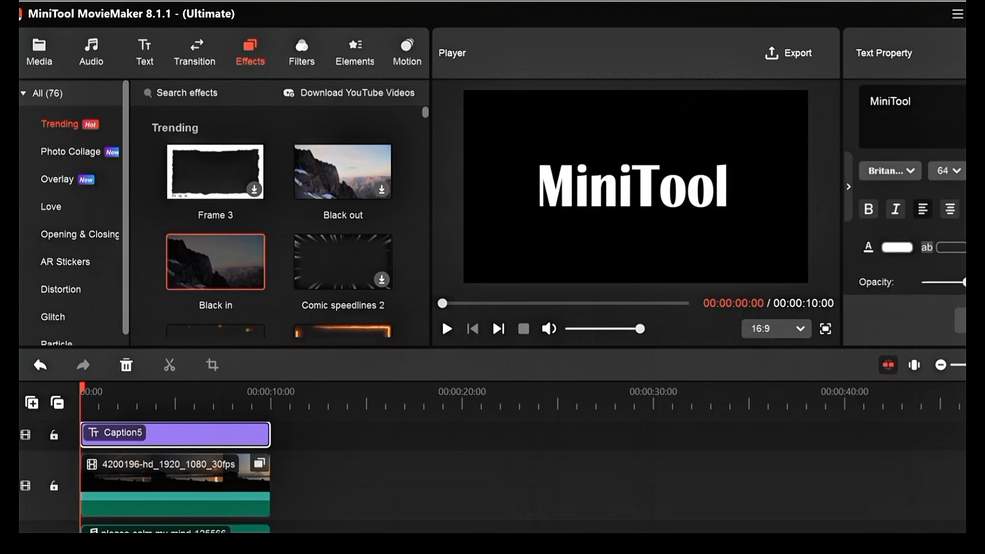
{"action": "left_click", "coordinate": [644, 186]}
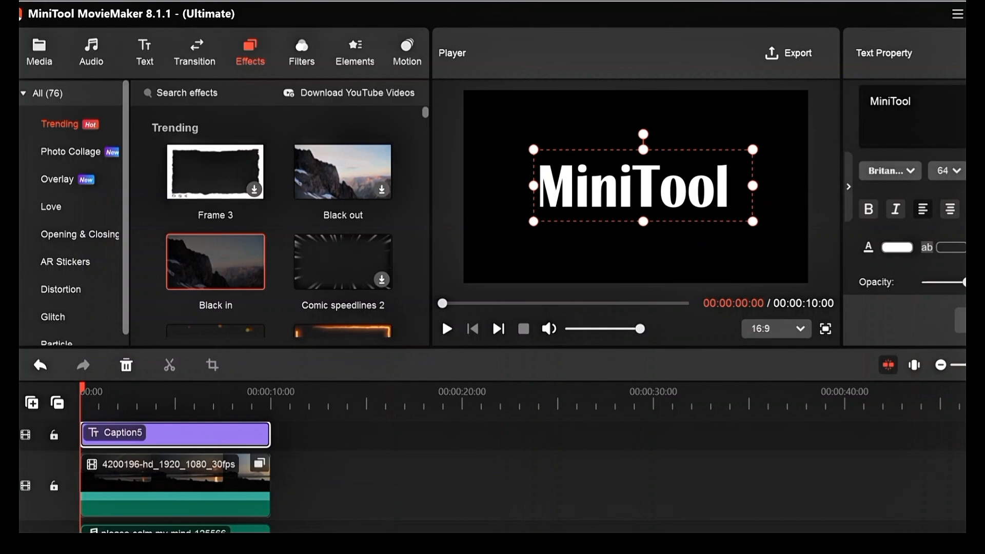
{"action": "scroll", "coordinate": [913, 187], "scroll_direction": "up", "scroll_amount": 1}
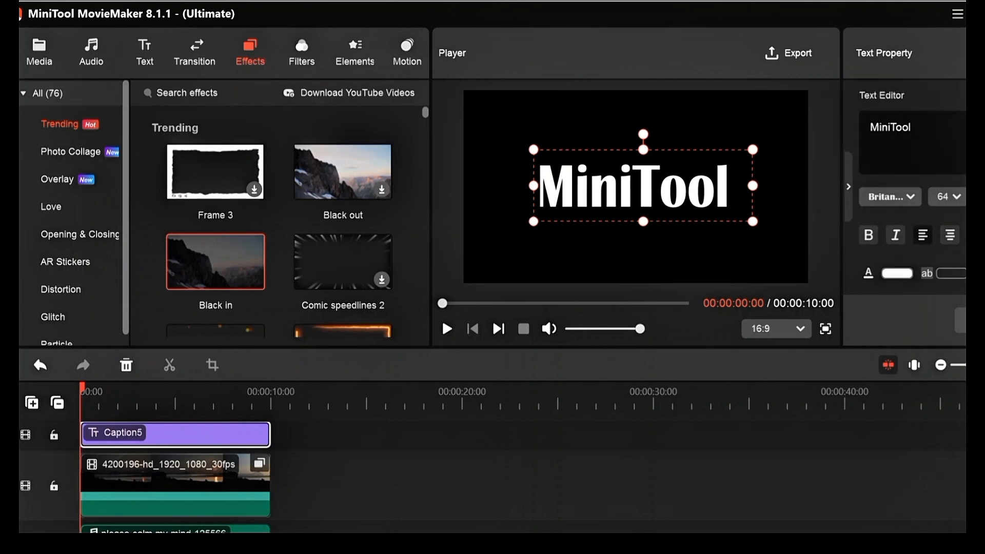
{"action": "scroll", "coordinate": [912, 187], "scroll_direction": "down", "scroll_amount": 1}
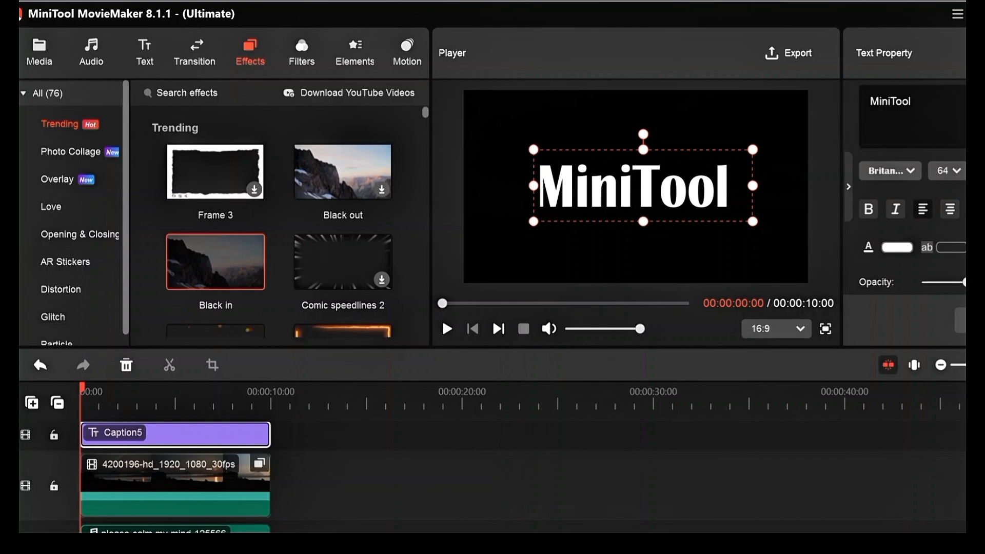
{"action": "scroll", "coordinate": [913, 187], "scroll_direction": "up", "scroll_amount": 1}
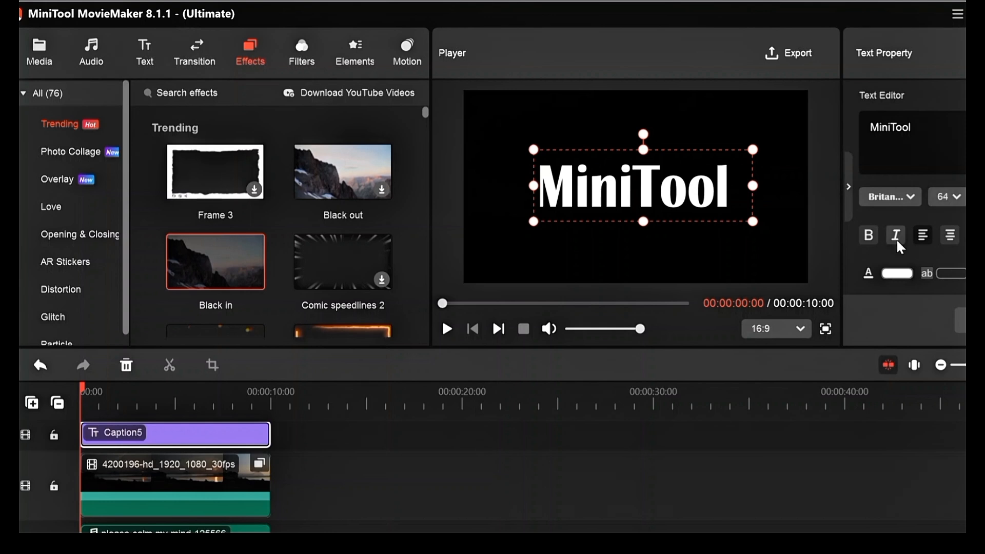
Try a Title2 title above the Caption5 title across the whole 10-second clip, and undo it.
{"action": "left_click", "coordinate": [145, 53]}
{"action": "left_click", "coordinate": [50, 207]}
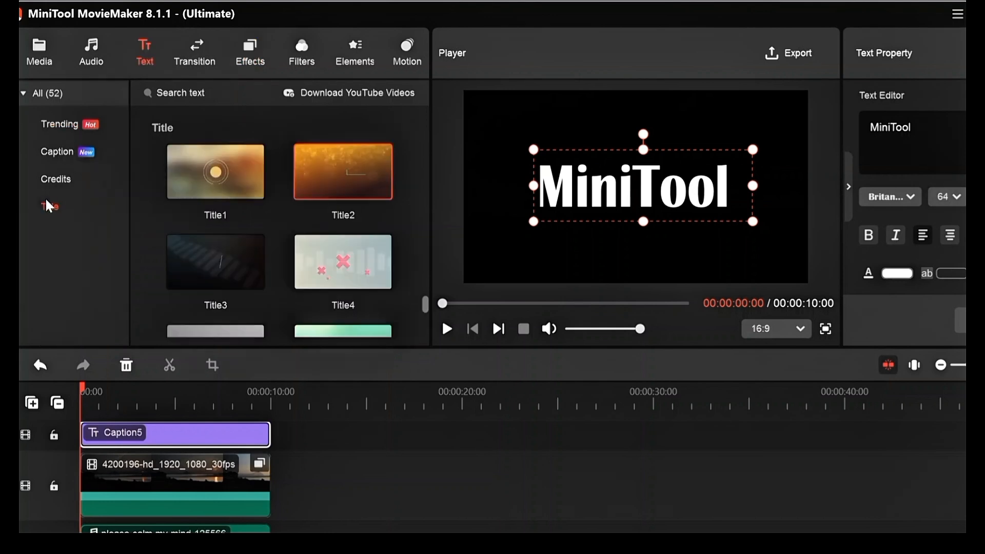
{"action": "mouse_move", "coordinate": [365, 166]}
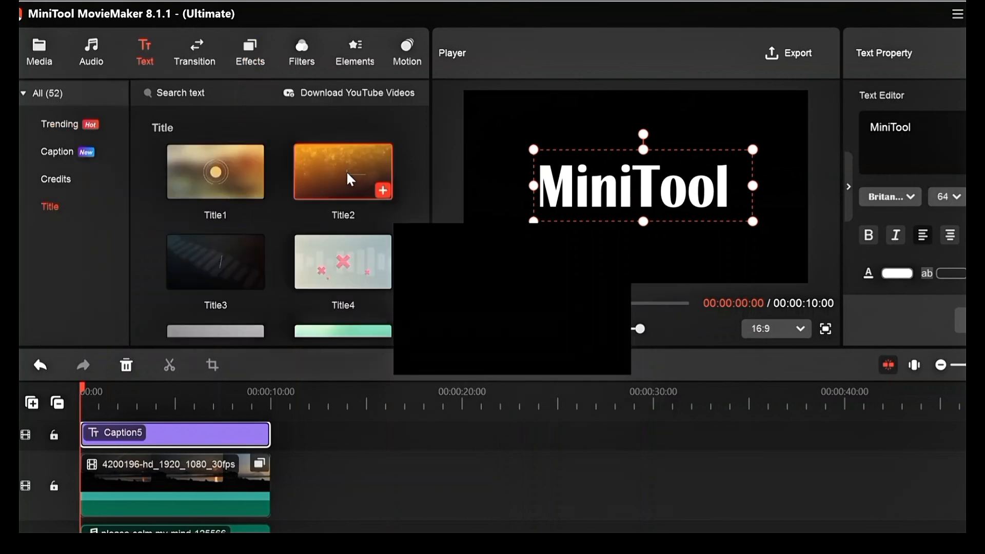
{"action": "left_click_drag", "start_coordinate": [347, 175], "coordinate": [81, 419]}
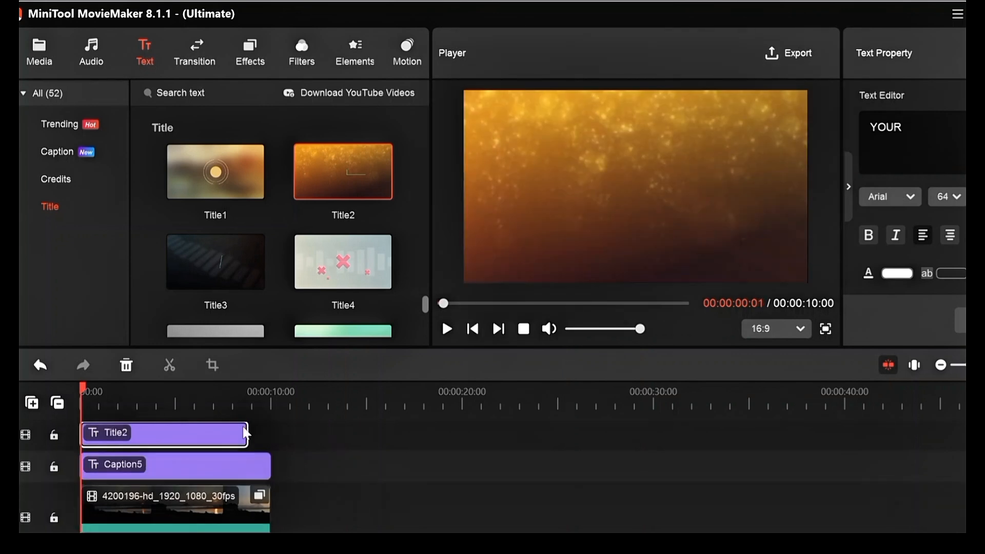
{"action": "left_click_drag", "start_coordinate": [247, 434], "coordinate": [272, 435]}
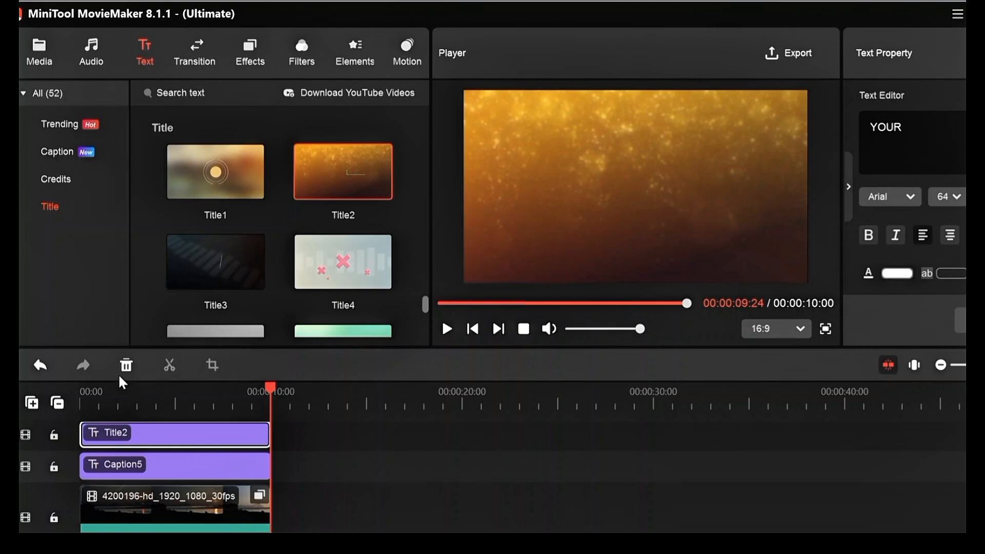
{"action": "left_click", "coordinate": [40, 365]}
{"action": "left_click", "coordinate": [40, 365]}
Add the Black in effect on a track above the Caption5 title from the start and extend it to 4 seconds.
{"action": "left_click", "coordinate": [250, 53]}
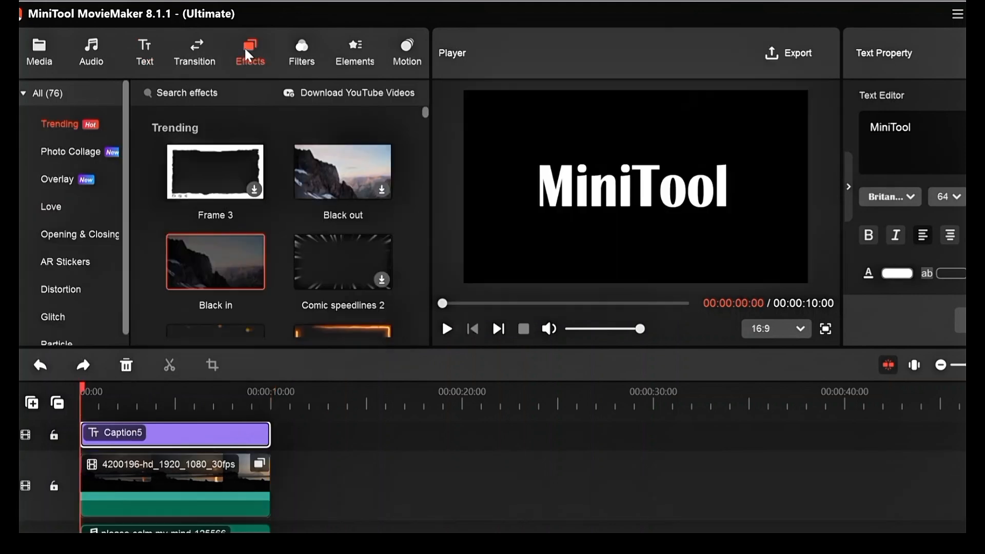
{"action": "left_click_drag", "start_coordinate": [226, 257], "coordinate": [77, 410]}
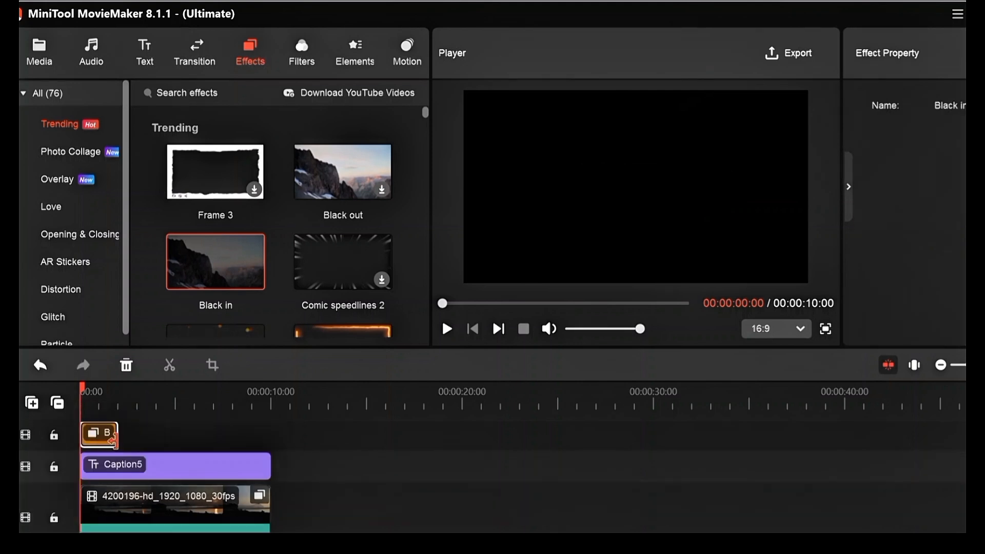
{"action": "left_click_drag", "start_coordinate": [115, 440], "coordinate": [156, 439]}
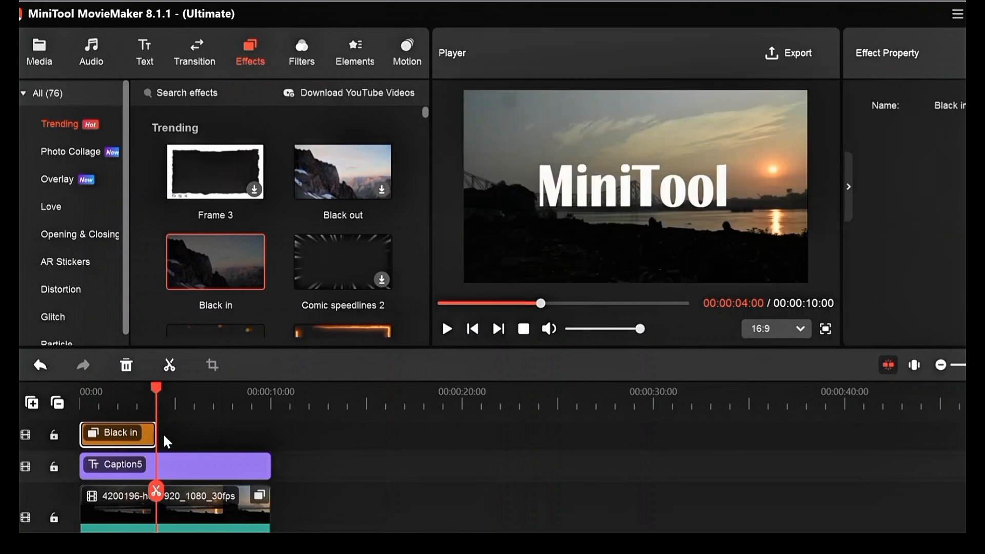
{"action": "left_click", "coordinate": [159, 437]}
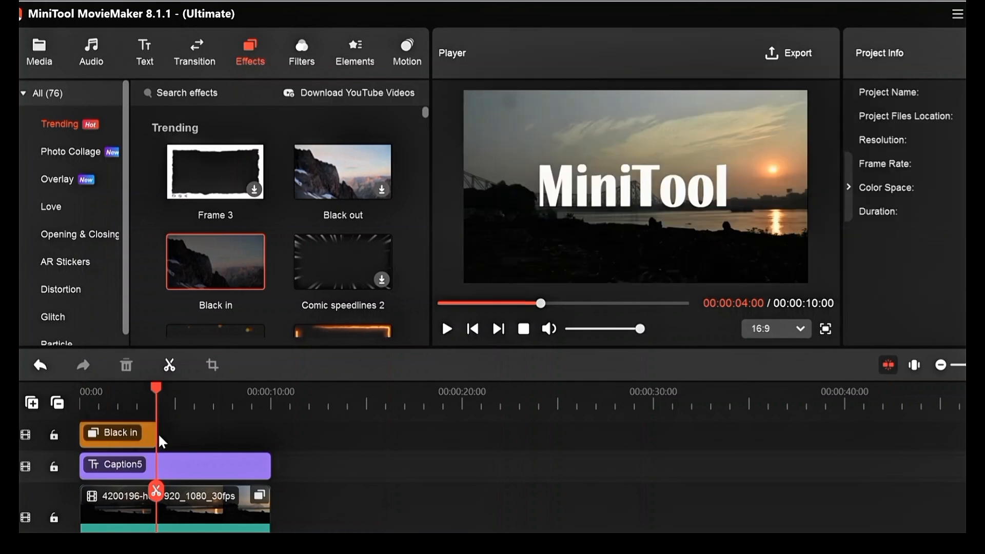
{"action": "left_click", "coordinate": [169, 467]}
{"action": "left_click", "coordinate": [45, 374]}
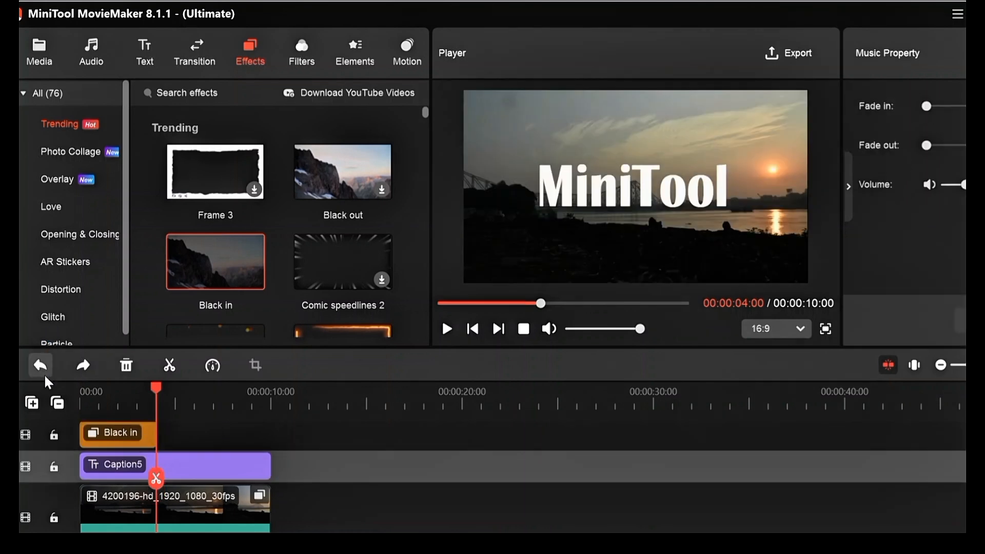
Preview the opening seconds and stretch the upper Black in effect to end with the clip at 10 seconds.
{"action": "left_click_drag", "start_coordinate": [156, 386], "coordinate": [80, 408]}
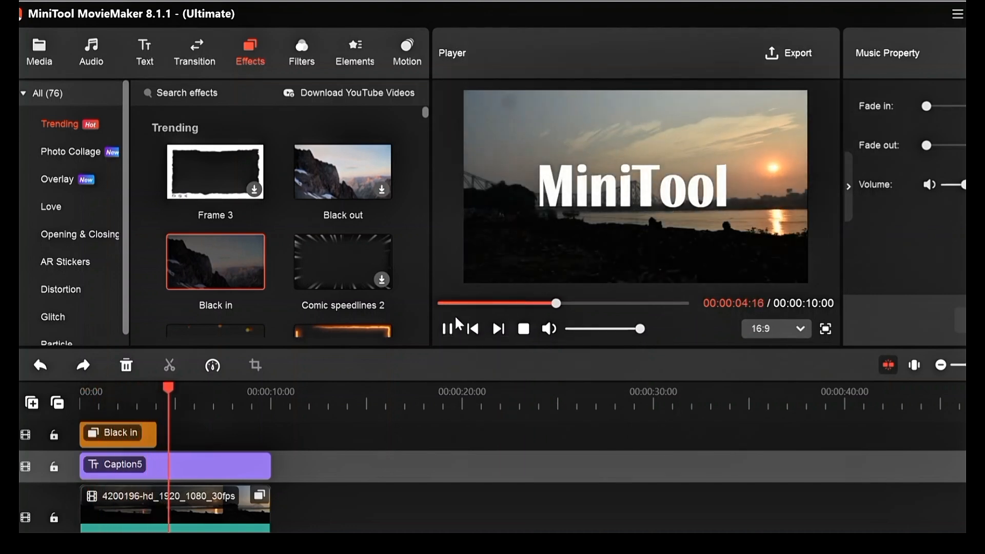
{"action": "left_click", "coordinate": [443, 331]}
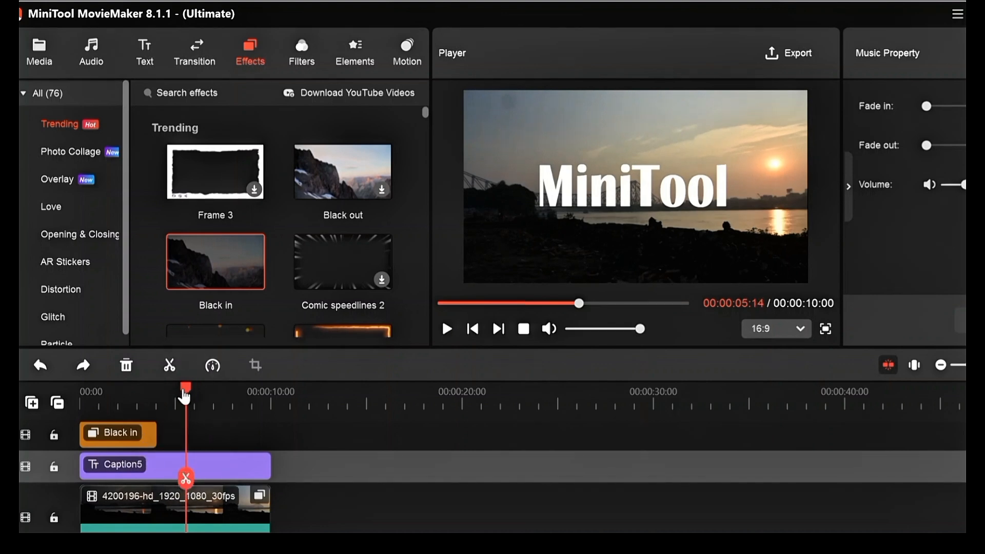
{"action": "left_click_drag", "start_coordinate": [186, 397], "coordinate": [282, 434]}
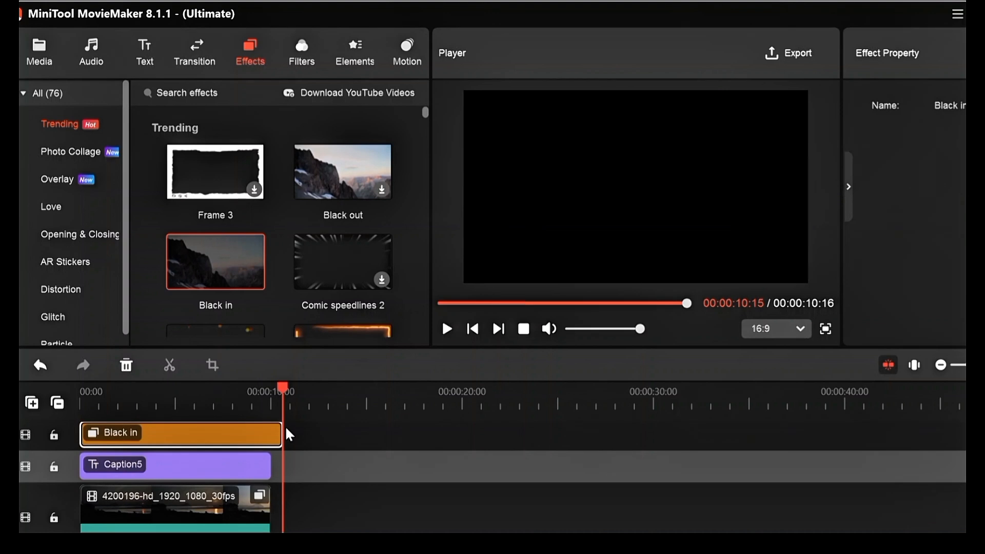
{"action": "left_click_drag", "start_coordinate": [277, 432], "coordinate": [269, 434]}
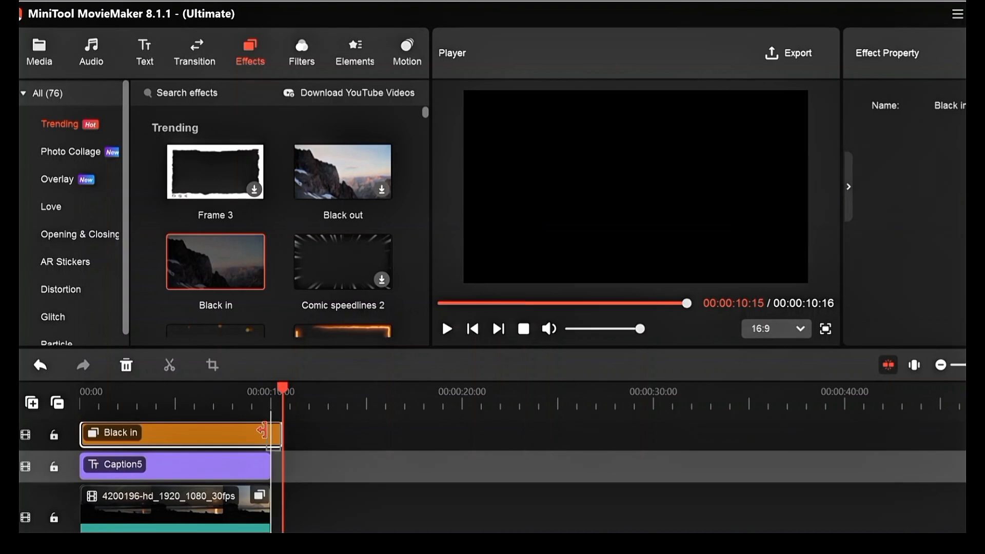
{"action": "left_click", "coordinate": [359, 436]}
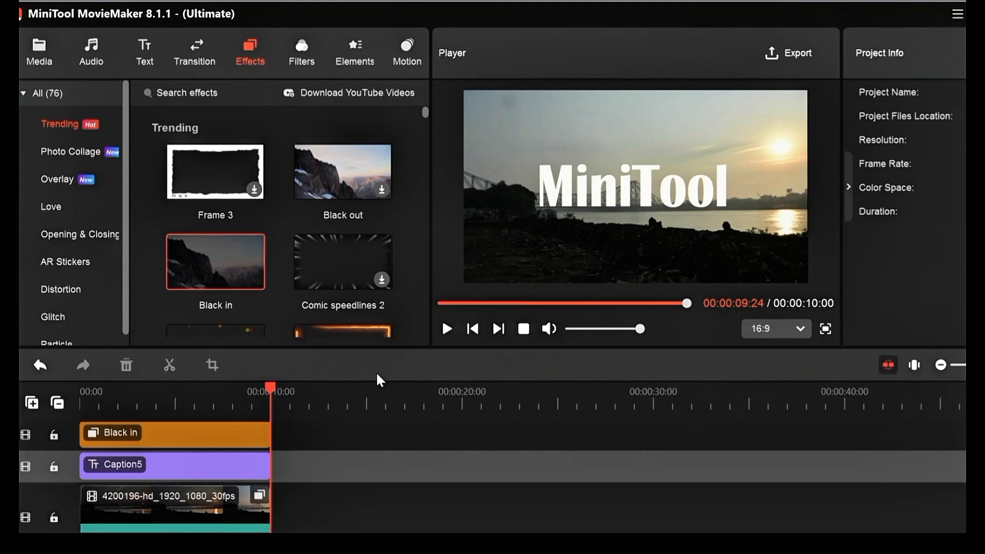
Lock the Black in effect, Caption5 title and sunset video tracks.
{"action": "left_click", "coordinate": [47, 429]}
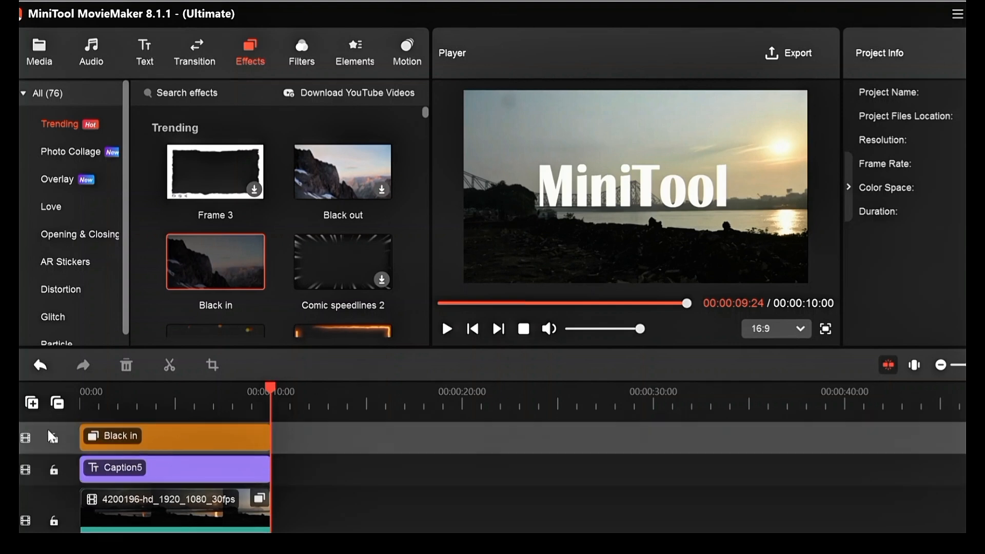
{"action": "left_click", "coordinate": [54, 471]}
{"action": "left_click", "coordinate": [54, 521]}
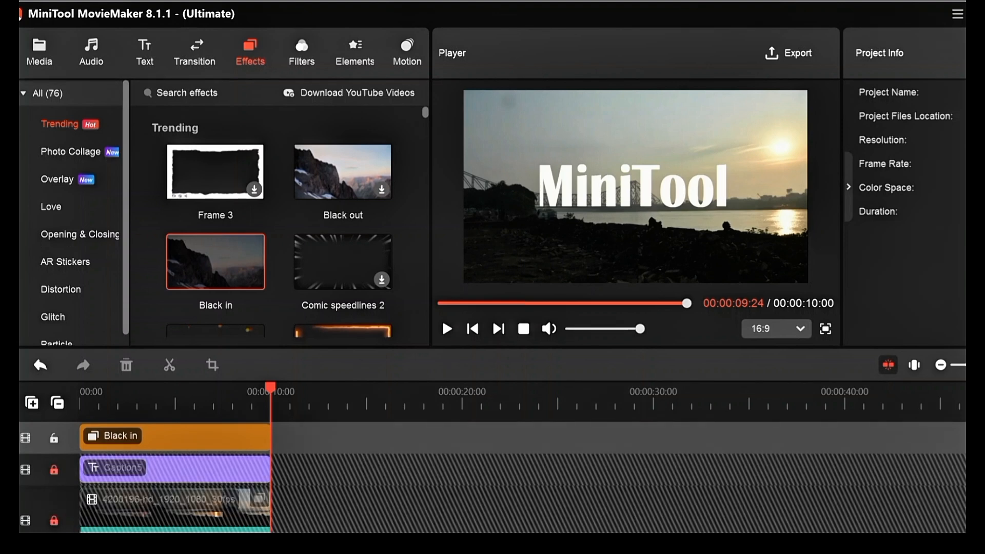
{"action": "left_click", "coordinate": [54, 439]}
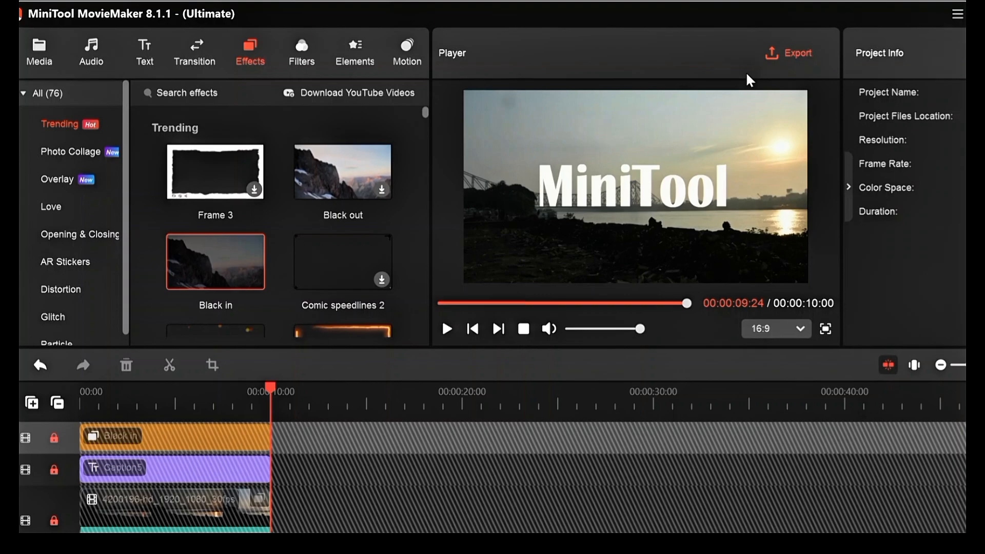
Start exporting the movie and browse for a folder to save it in.
{"action": "key", "text": "ctrl+e"}
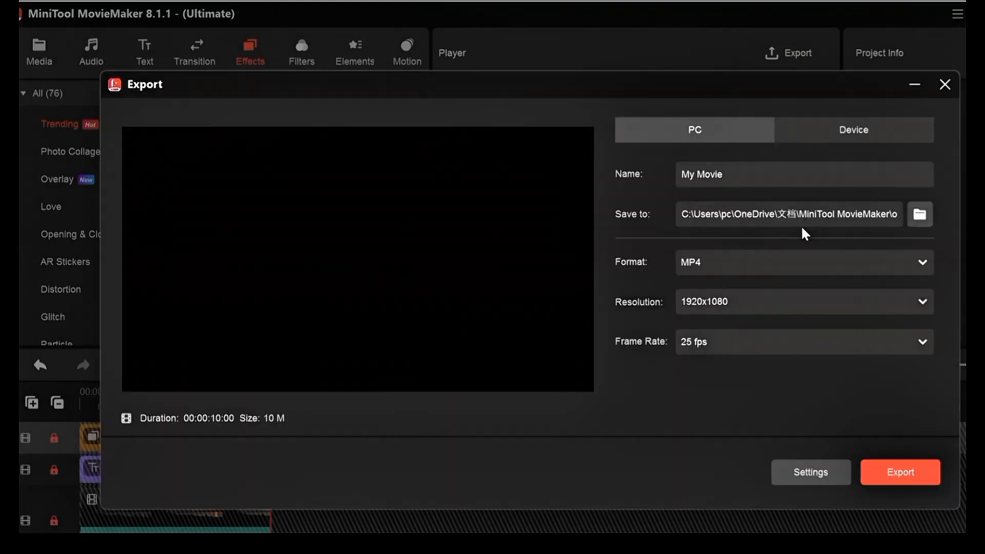
{"action": "left_click", "coordinate": [926, 216]}
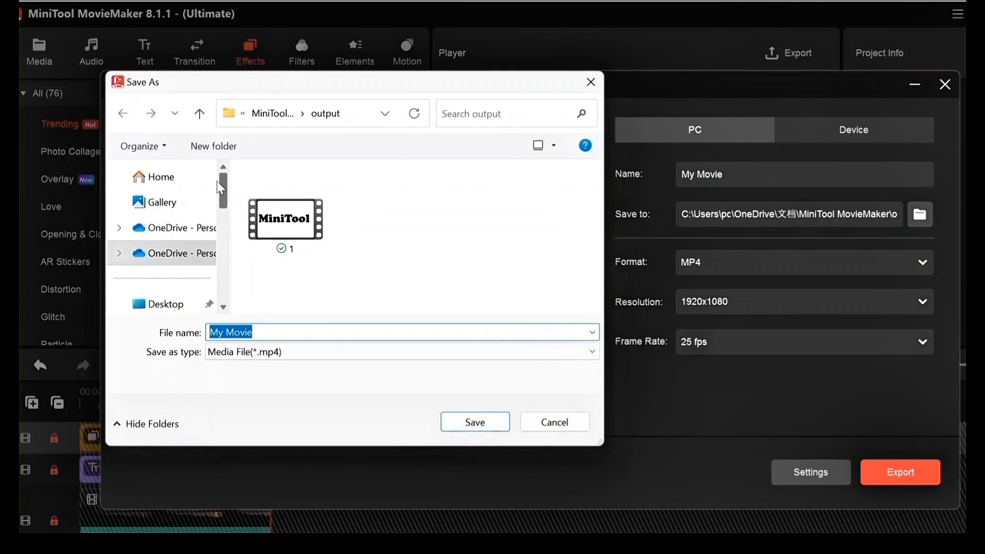
{"action": "left_click_drag", "start_coordinate": [223, 190], "coordinate": [224, 246]}
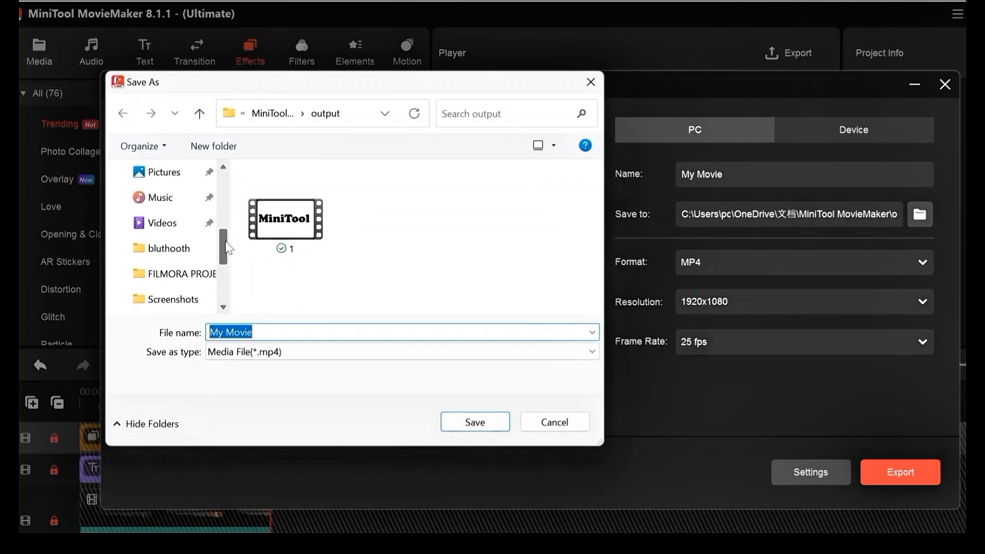